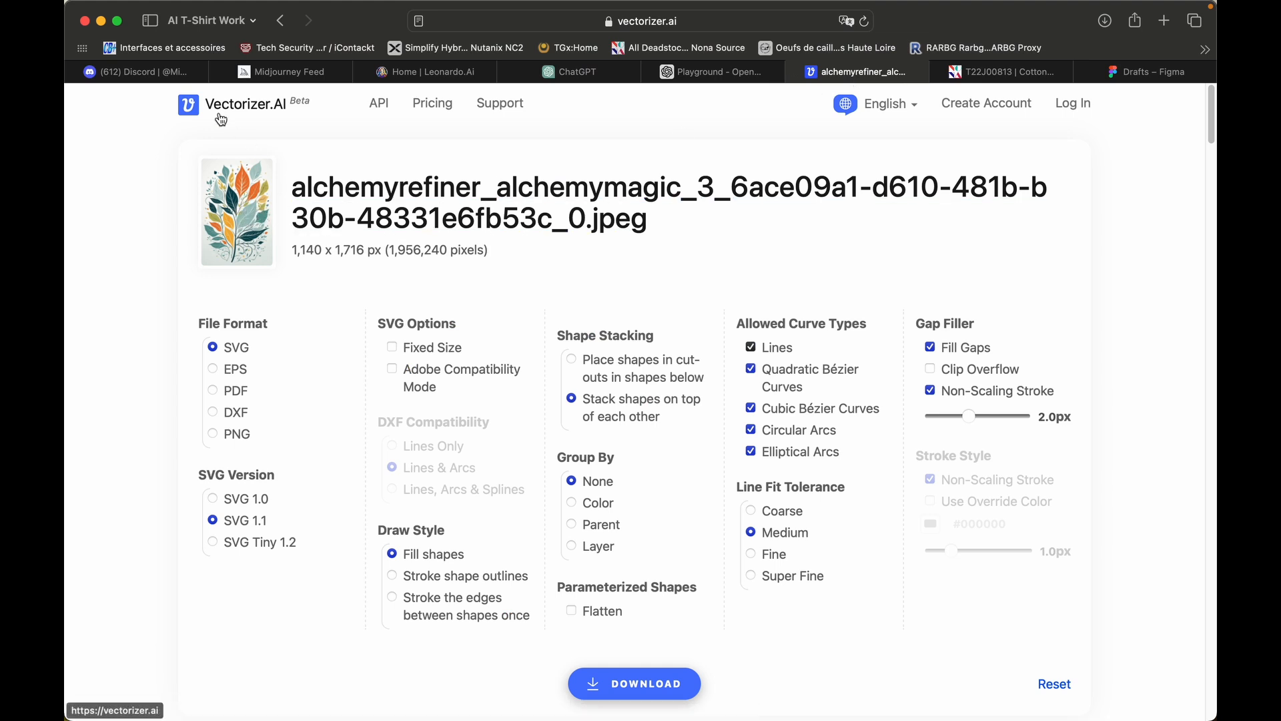
- Open the vectorized result of the leaf image and download it in SVG format
left_click(219, 195)
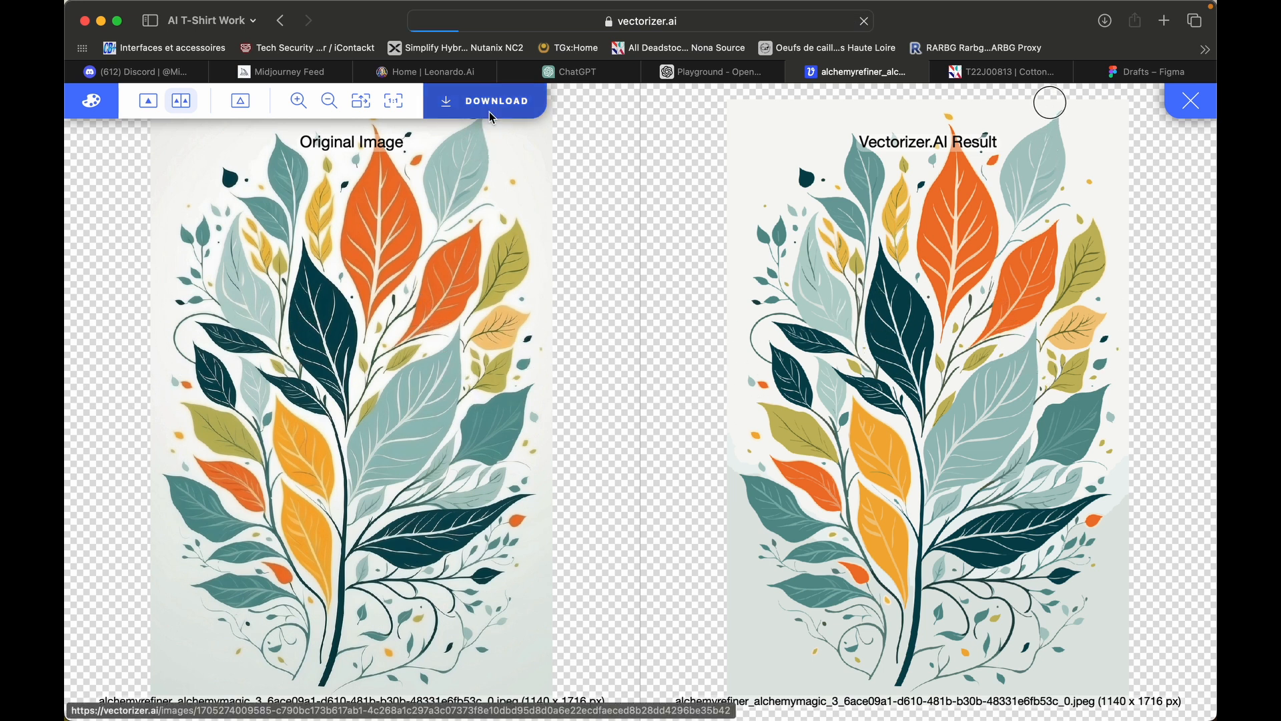
left_click(489, 111)
left_click(627, 684)
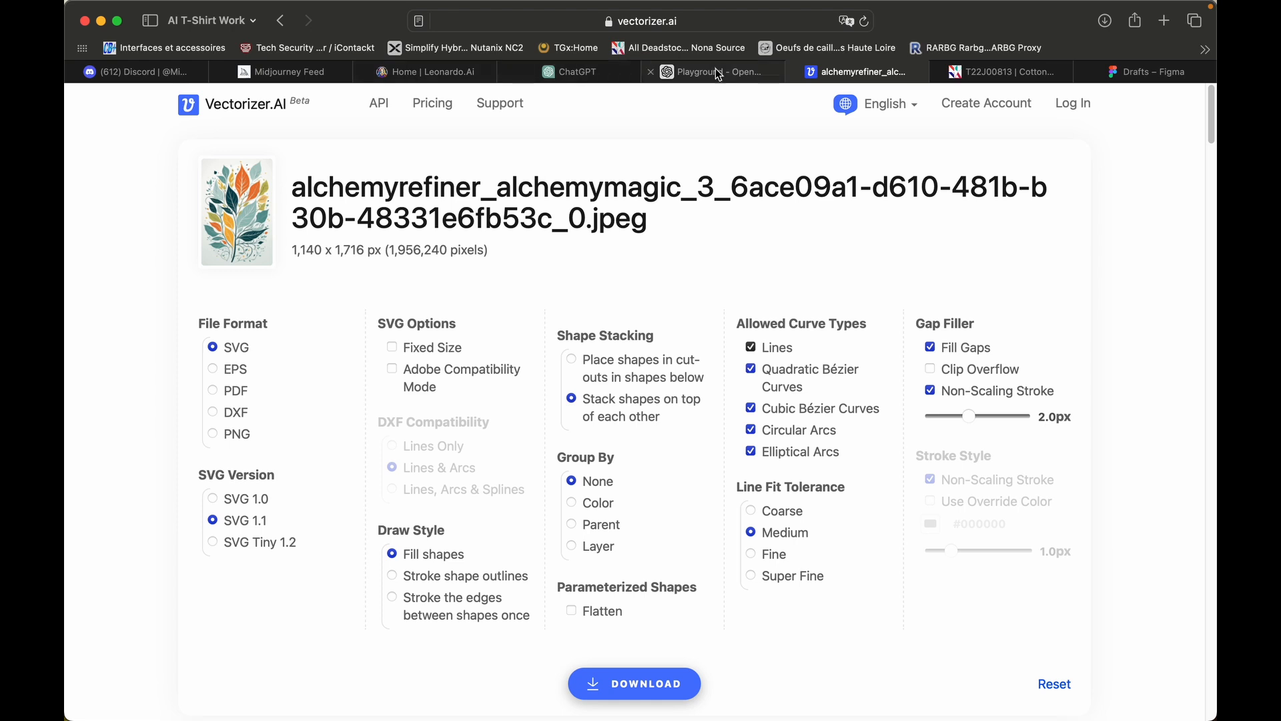
- Switch to Figma, create a new design file and place the downloaded leaf SVG from the Downloads folder on its canvas
left_click(1186, 72)
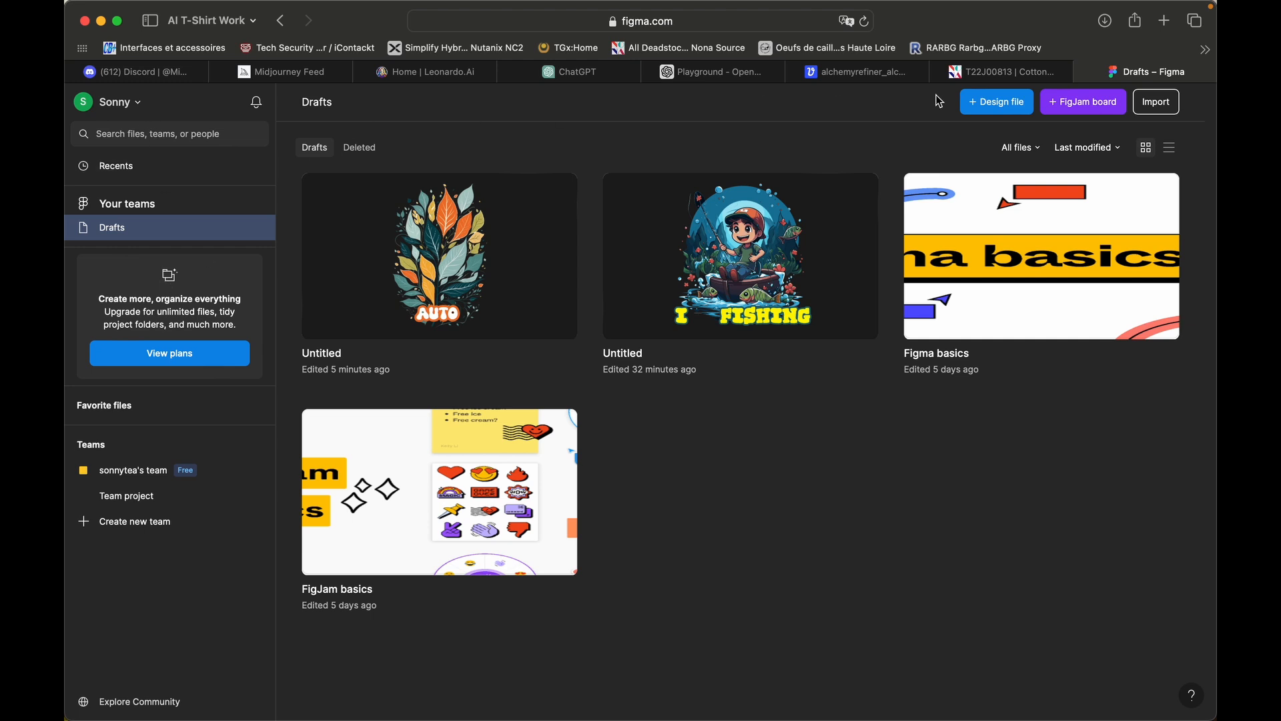
left_click(1013, 106)
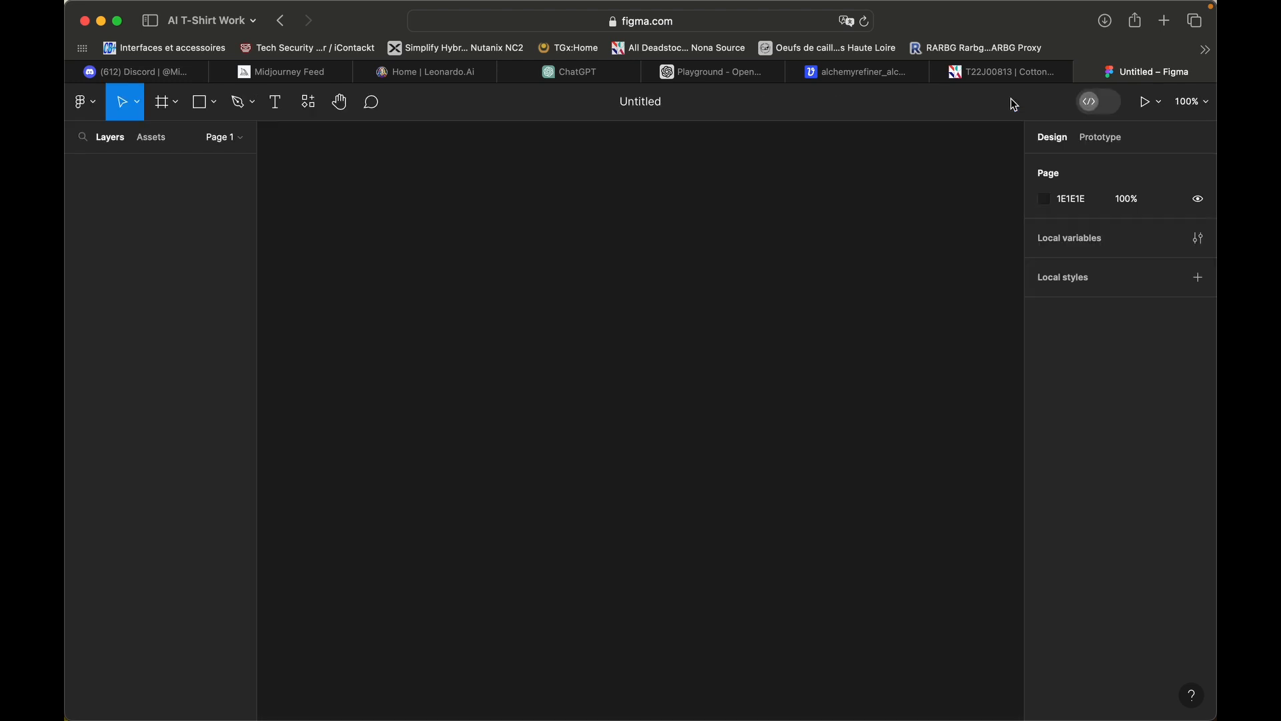
left_click(1105, 22)
key("Escape")
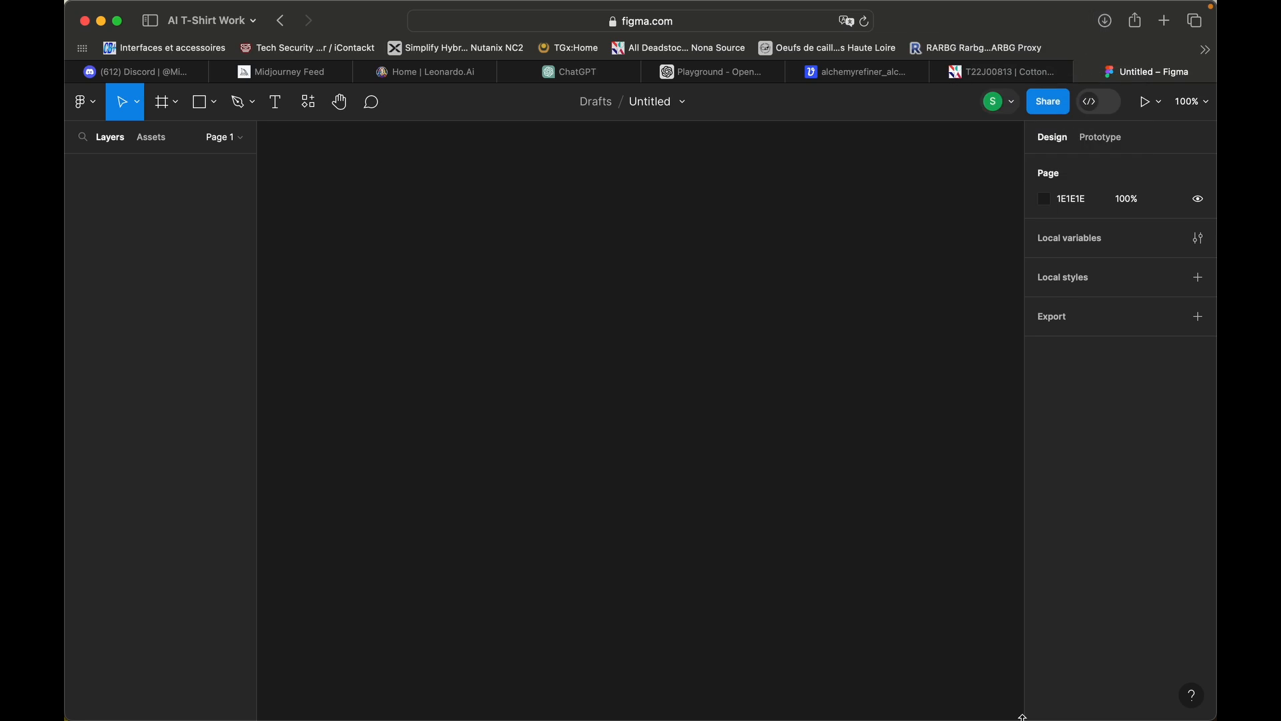
mouse_move(996, 719)
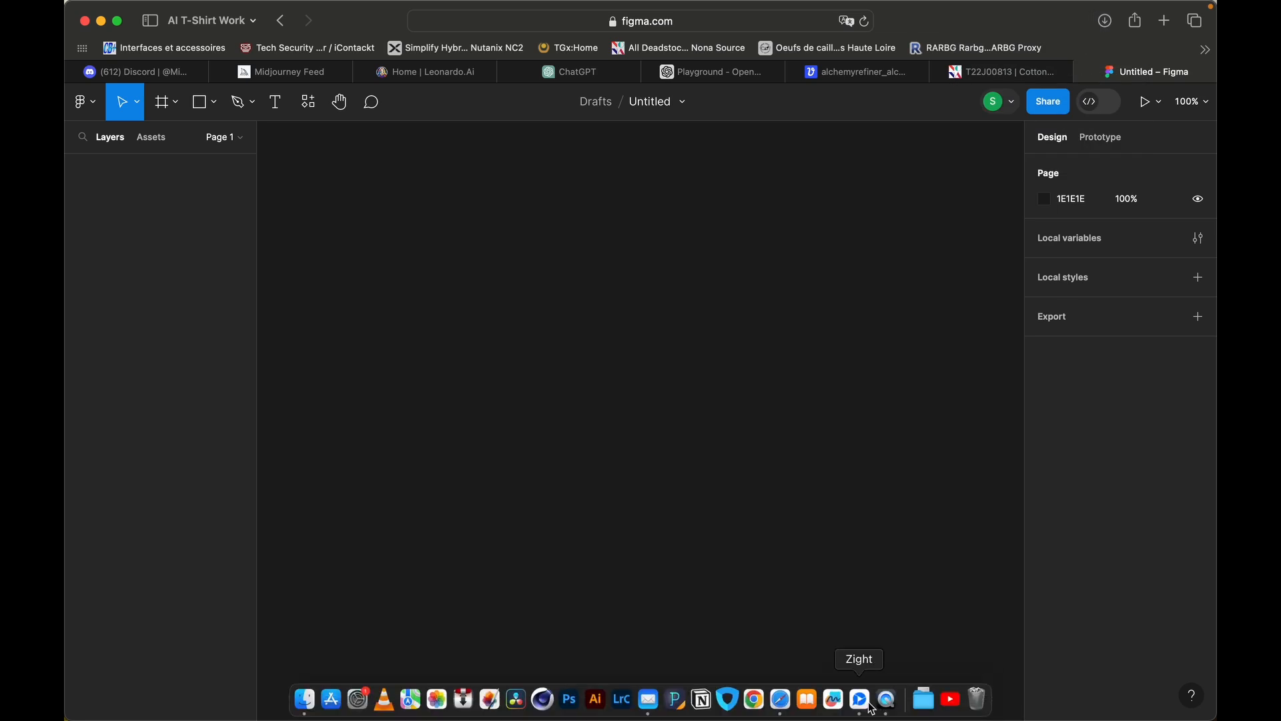
left_click(923, 699)
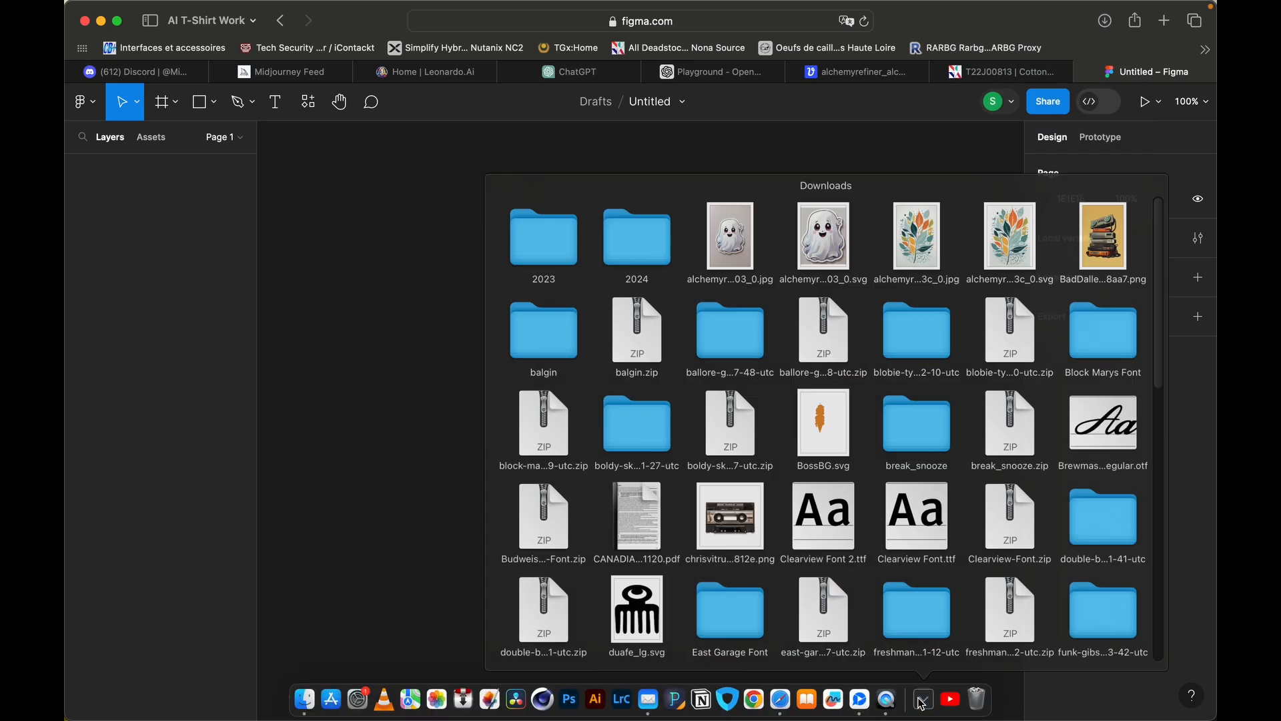
left_click_drag(1006, 215, 678, 258)
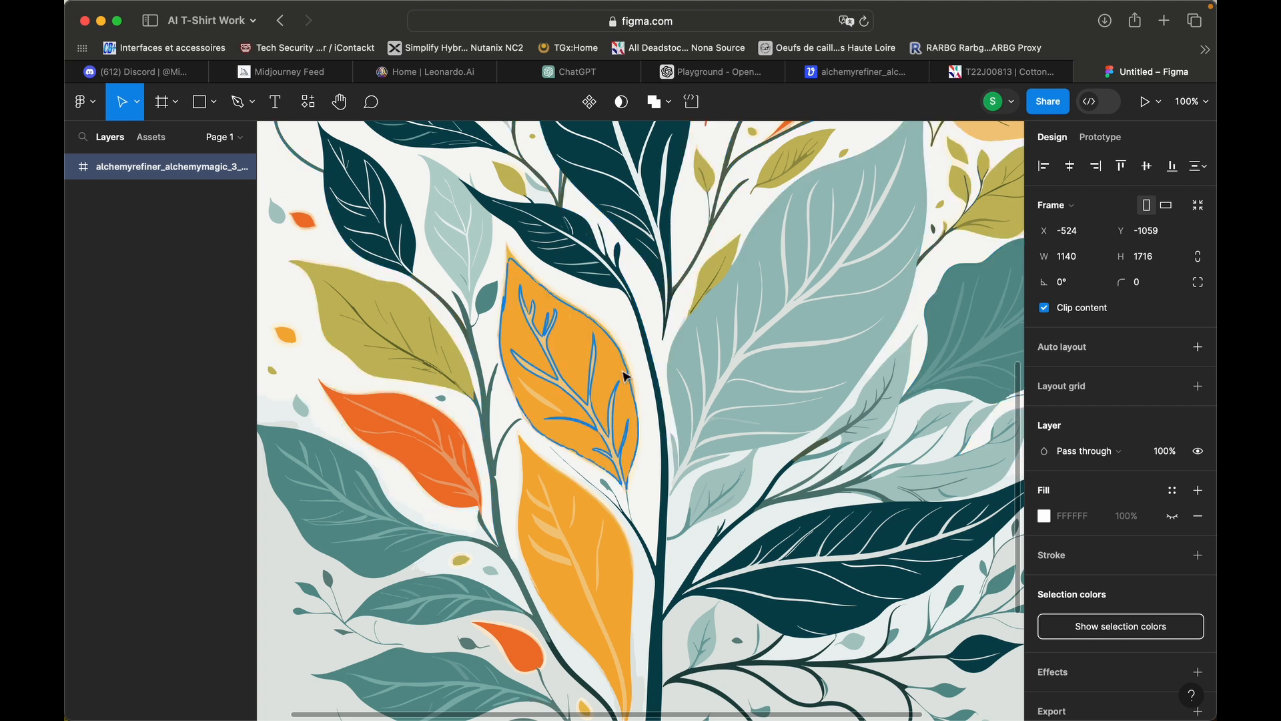
- Delete the off-white background shape and the pale grey lower background shape from the imported leaf artwork
scroll(626, 375, "down", 5)
scroll(626, 375, "down", 3)
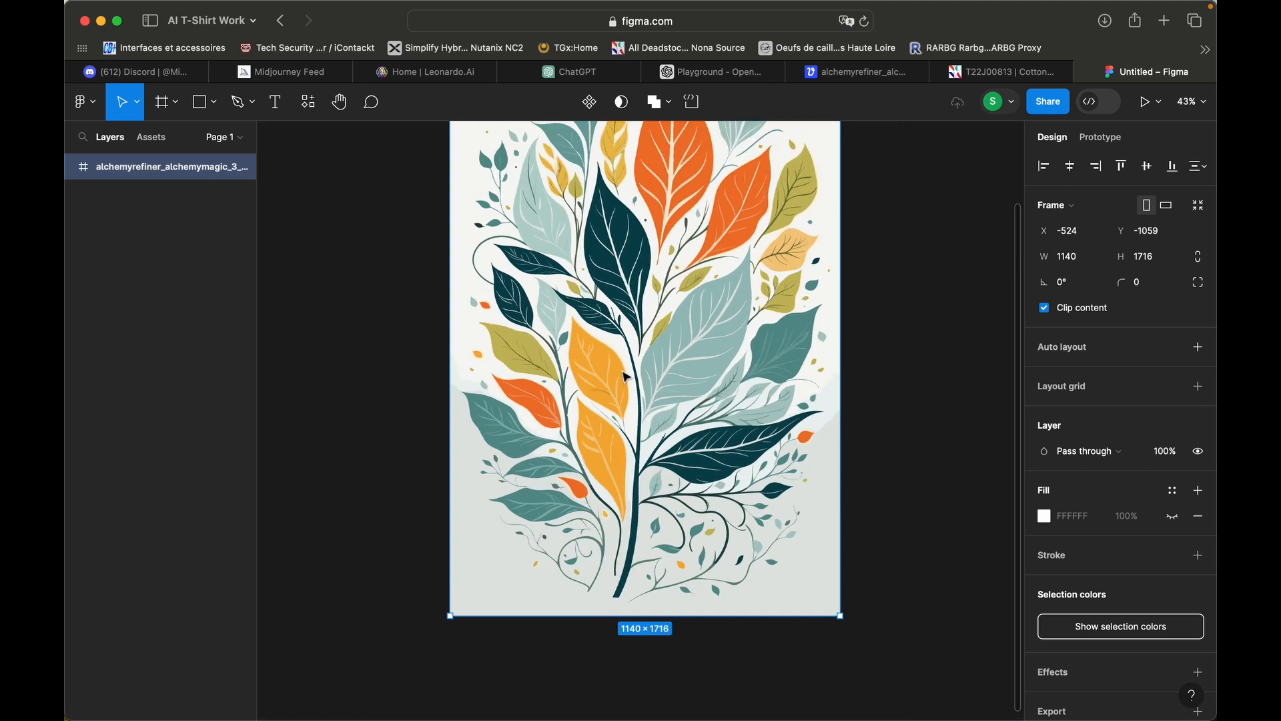
scroll(626, 376, "up", 2)
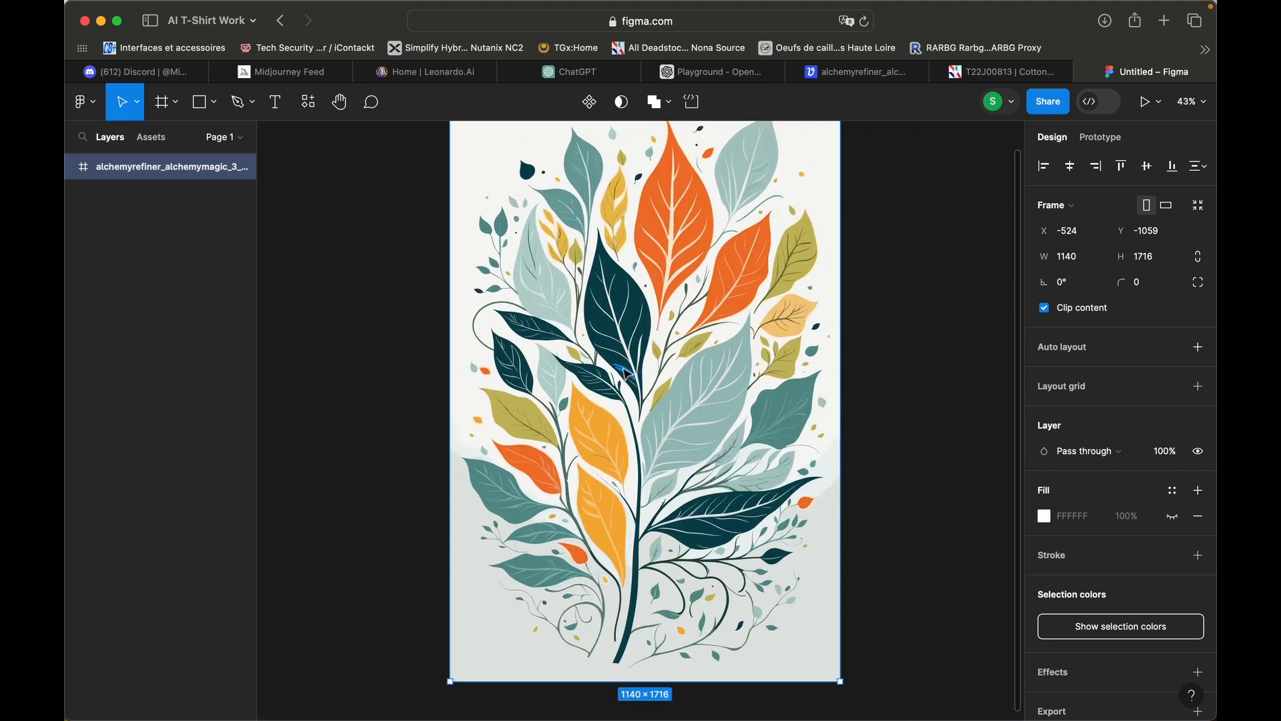
scroll(625, 374, "up", 1)
left_click(79, 170)
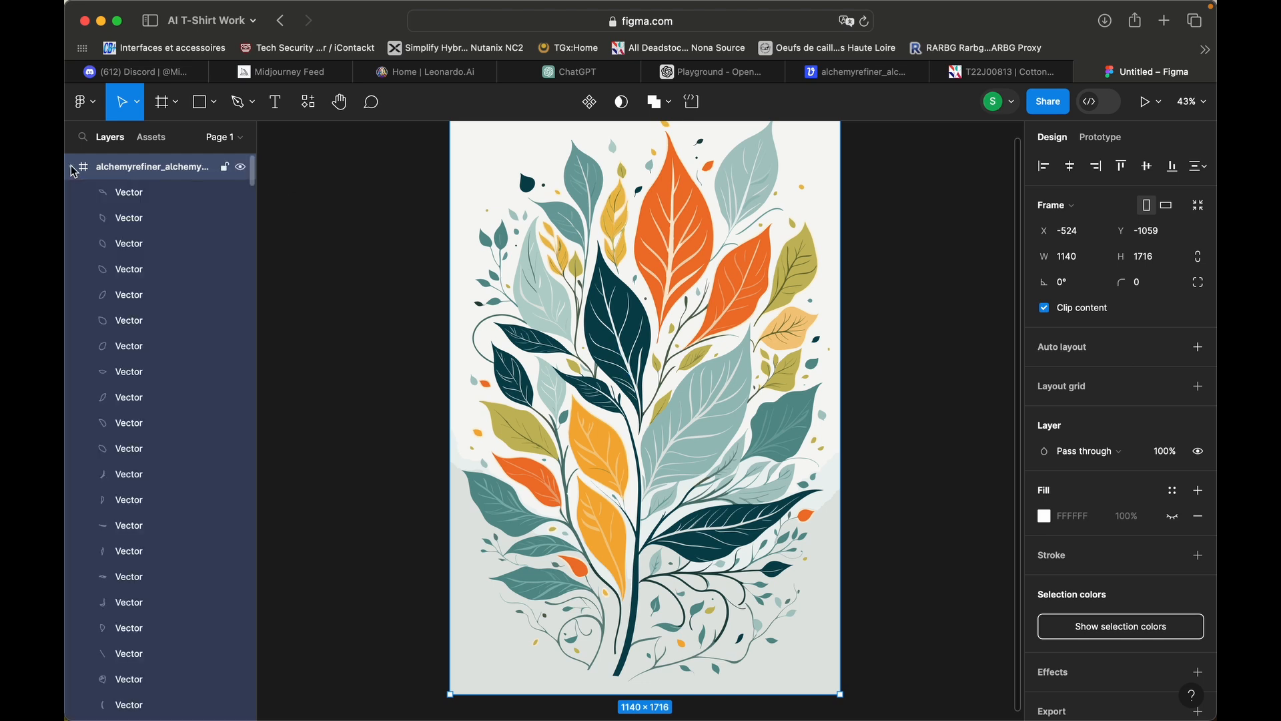
left_click(293, 320)
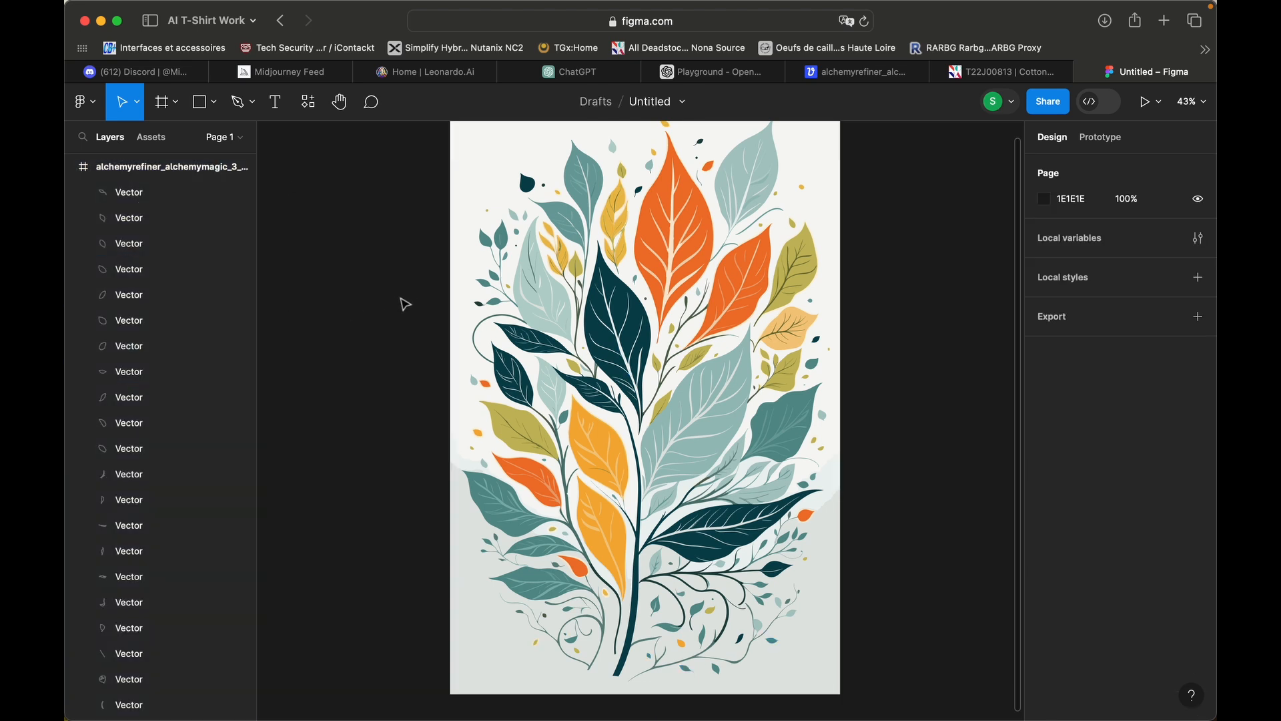
left_click(452, 302)
key("Delete")
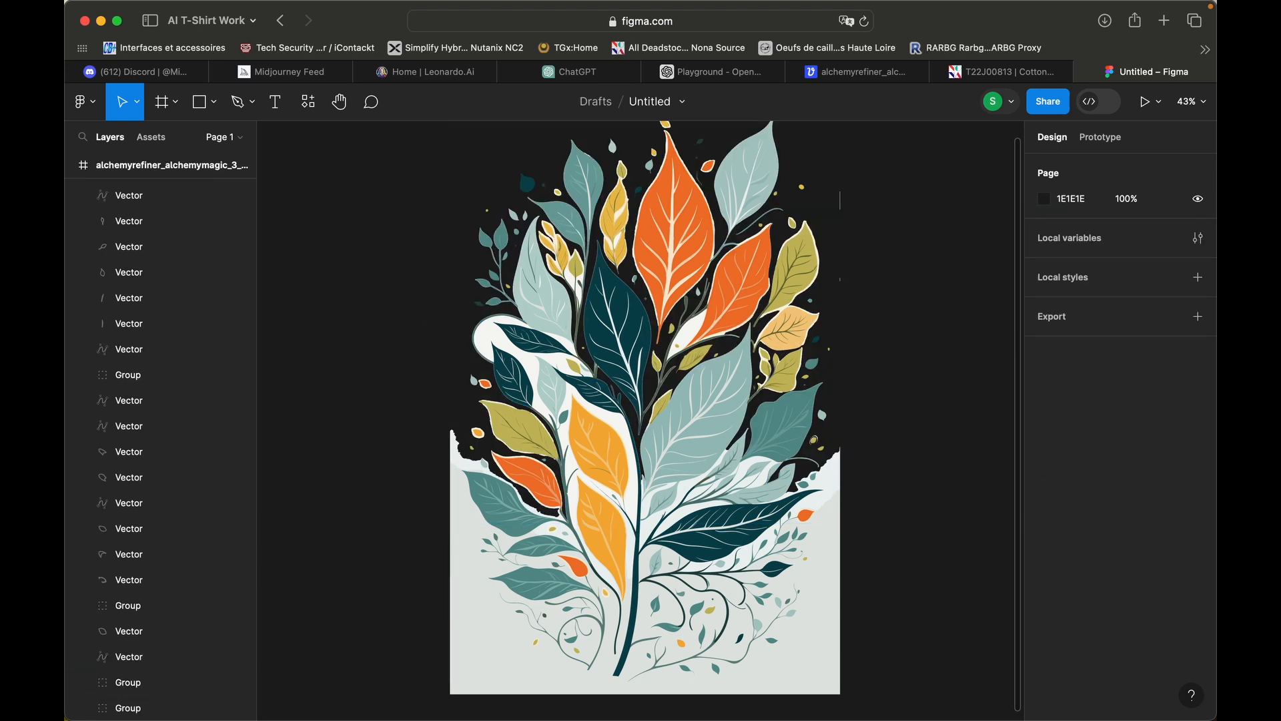
left_click(839, 548)
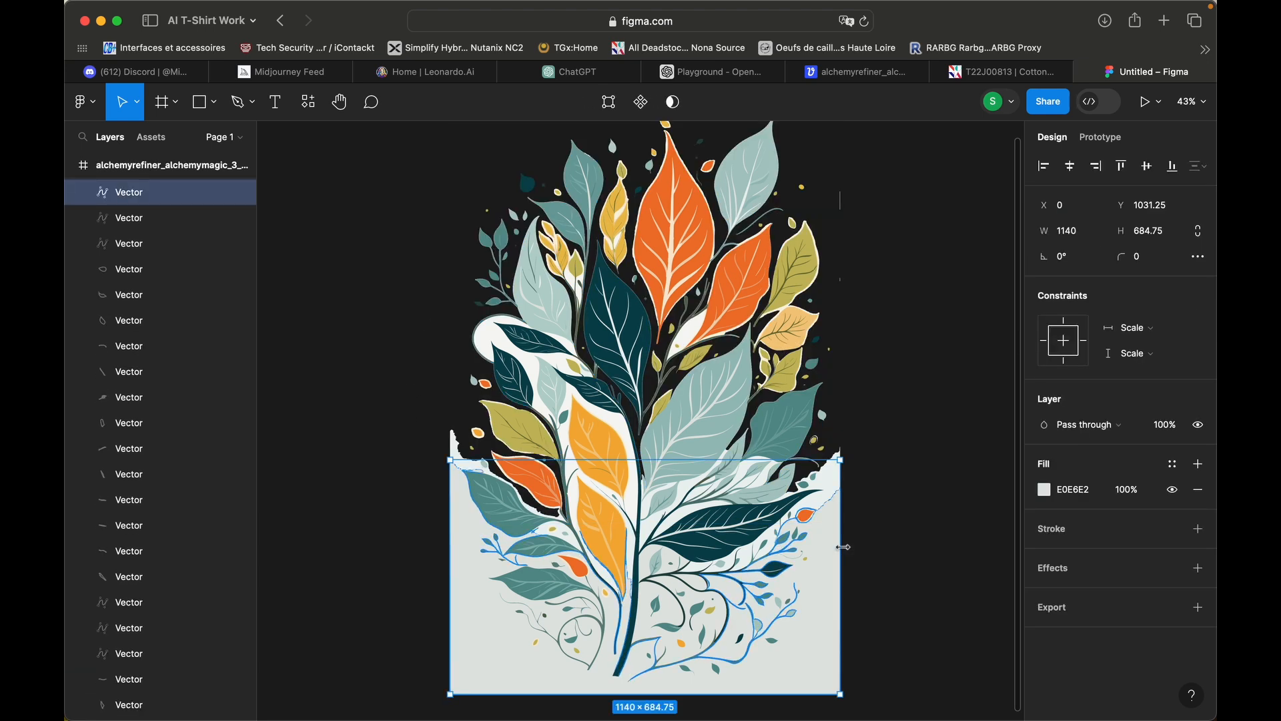
key("Delete")
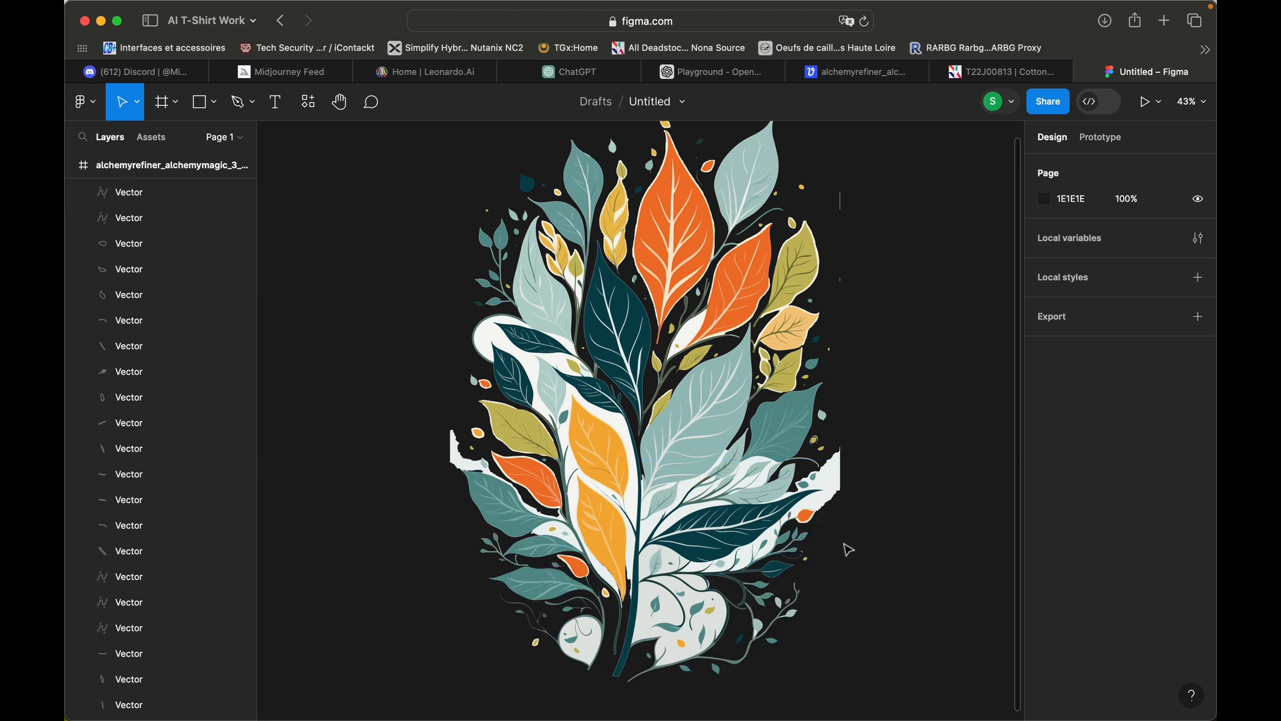
- Delete the white patches behind the dark leaves on the artwork's left side and around the two yellow leaves
left_click(486, 340)
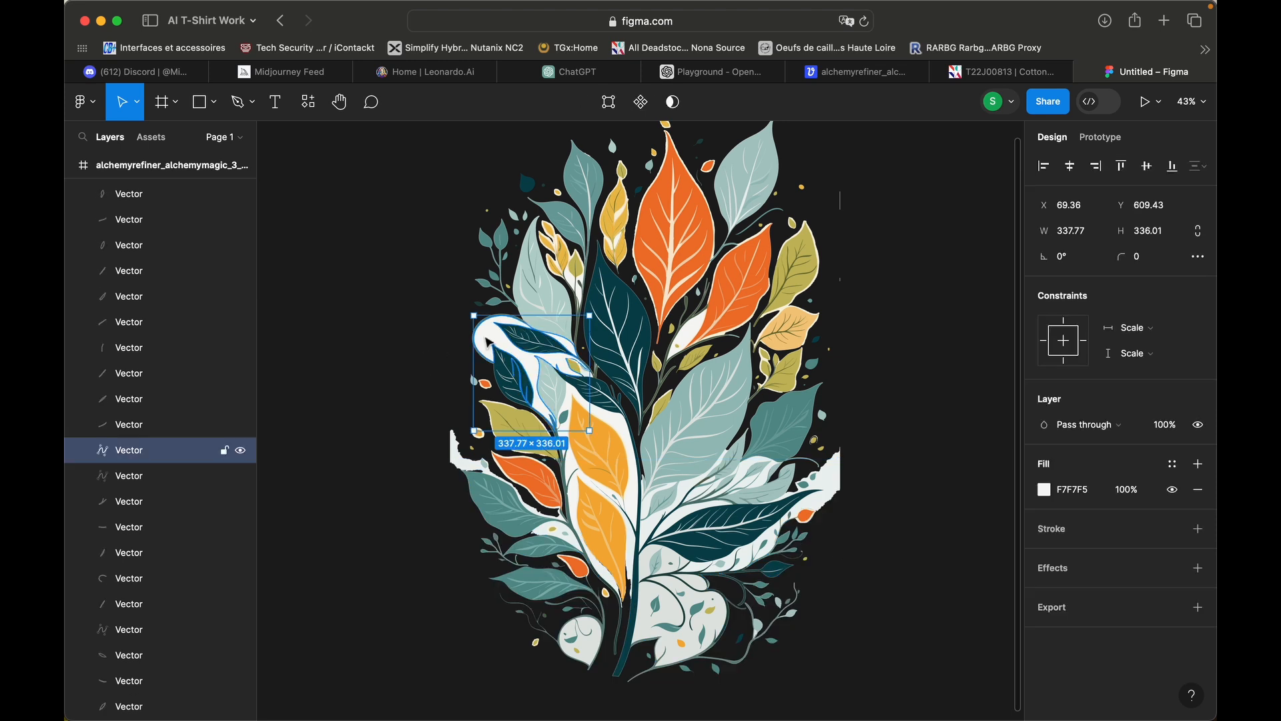
key("Delete")
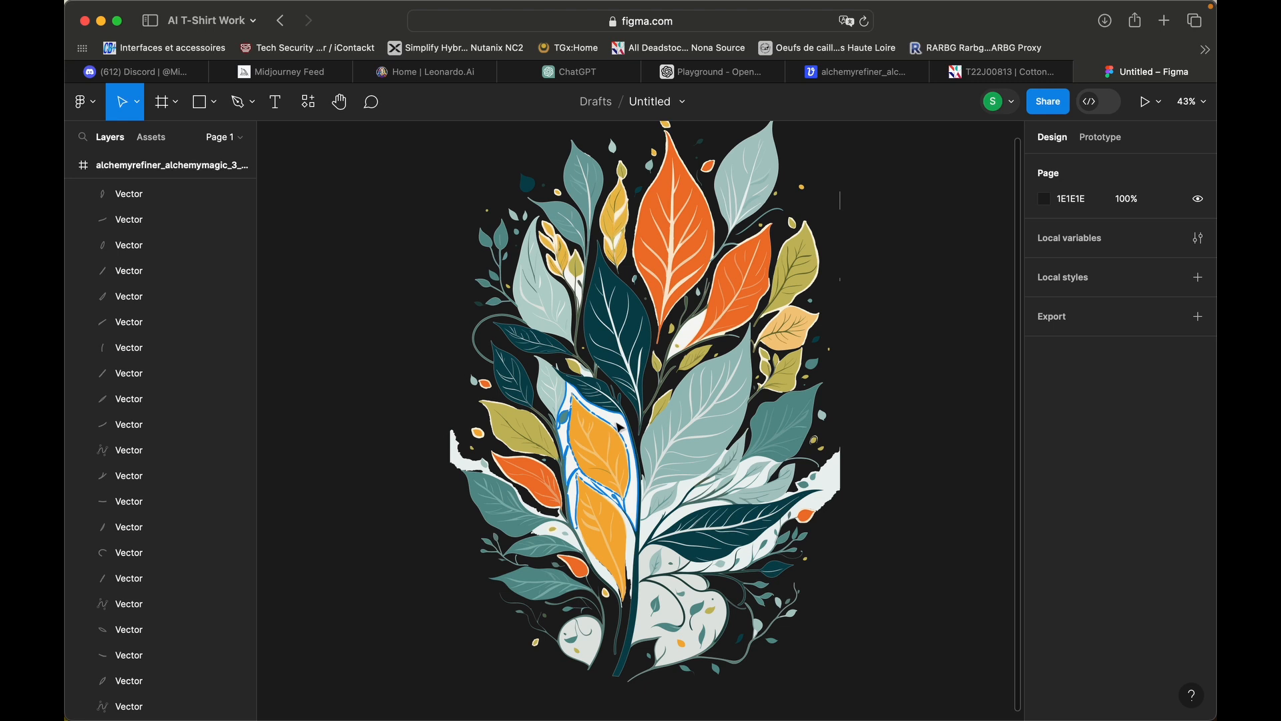
left_click(621, 427)
key("Delete")
scroll(620, 427, "up", 1)
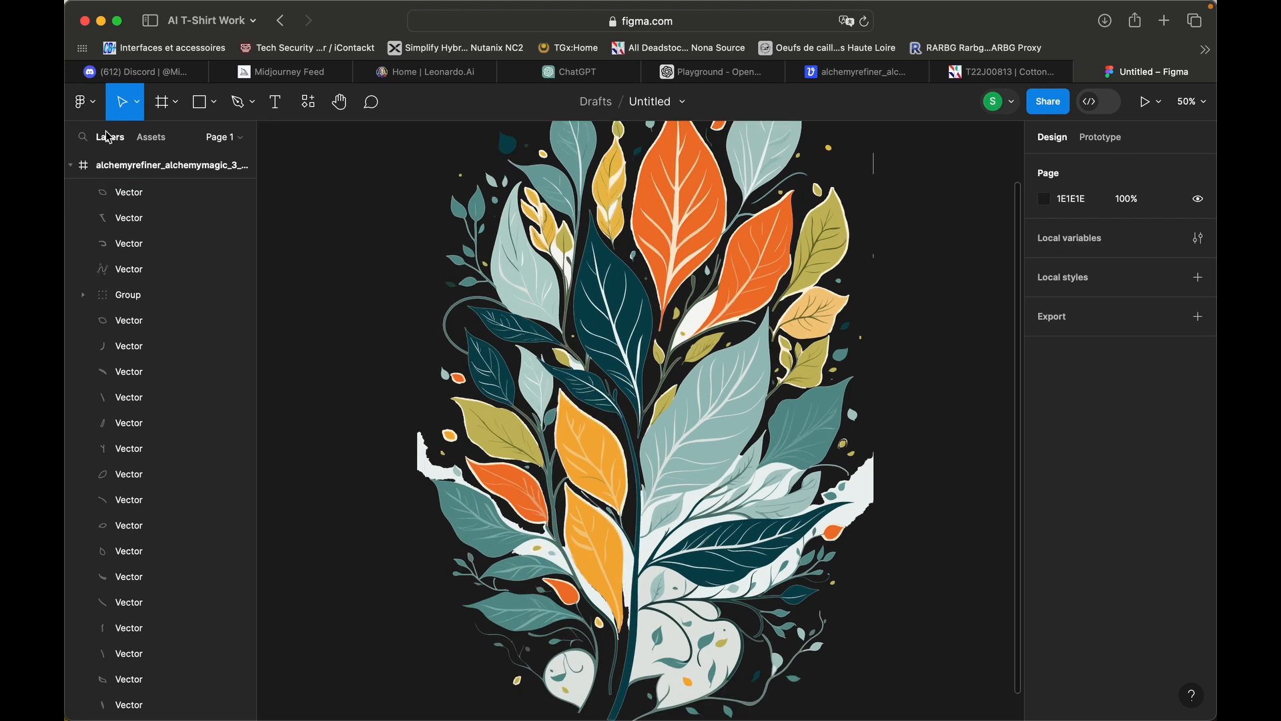
- Return to the drafts and open the earlier leaf design containing the Fall Leaves frame
left_click(84, 103)
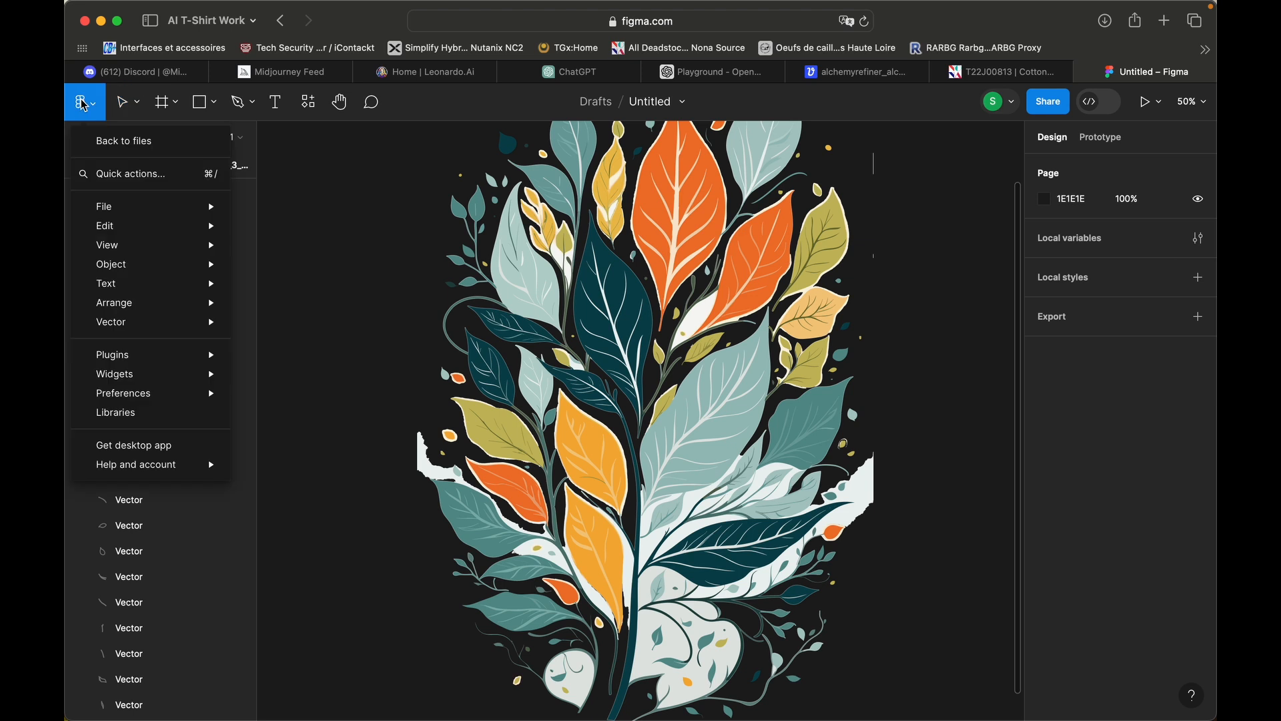
left_click(104, 141)
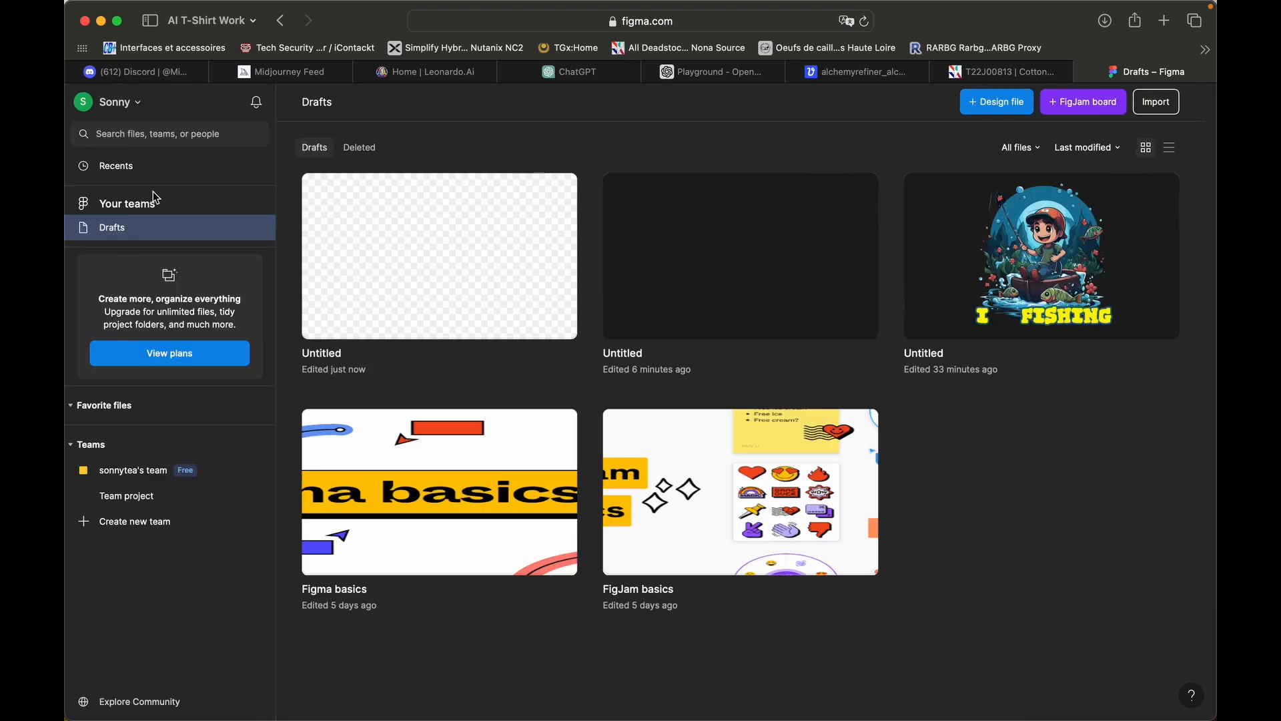
double_click(696, 289)
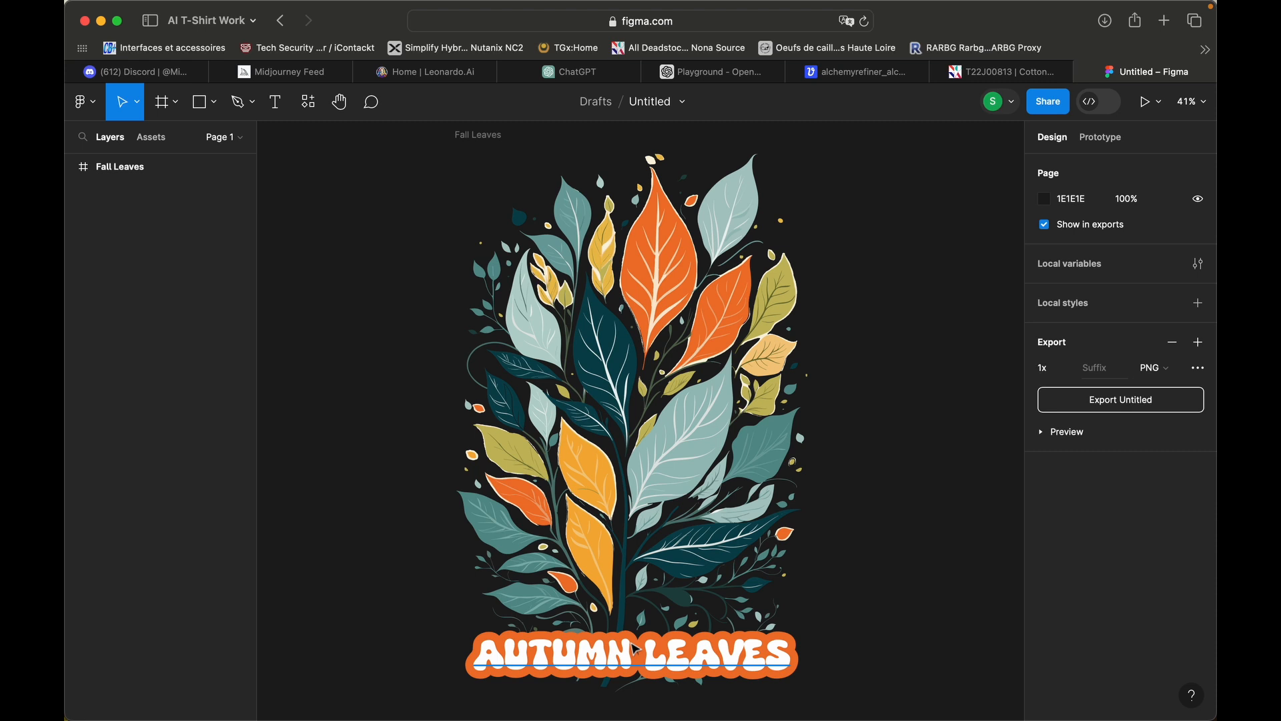
left_click(634, 651)
left_click(848, 447)
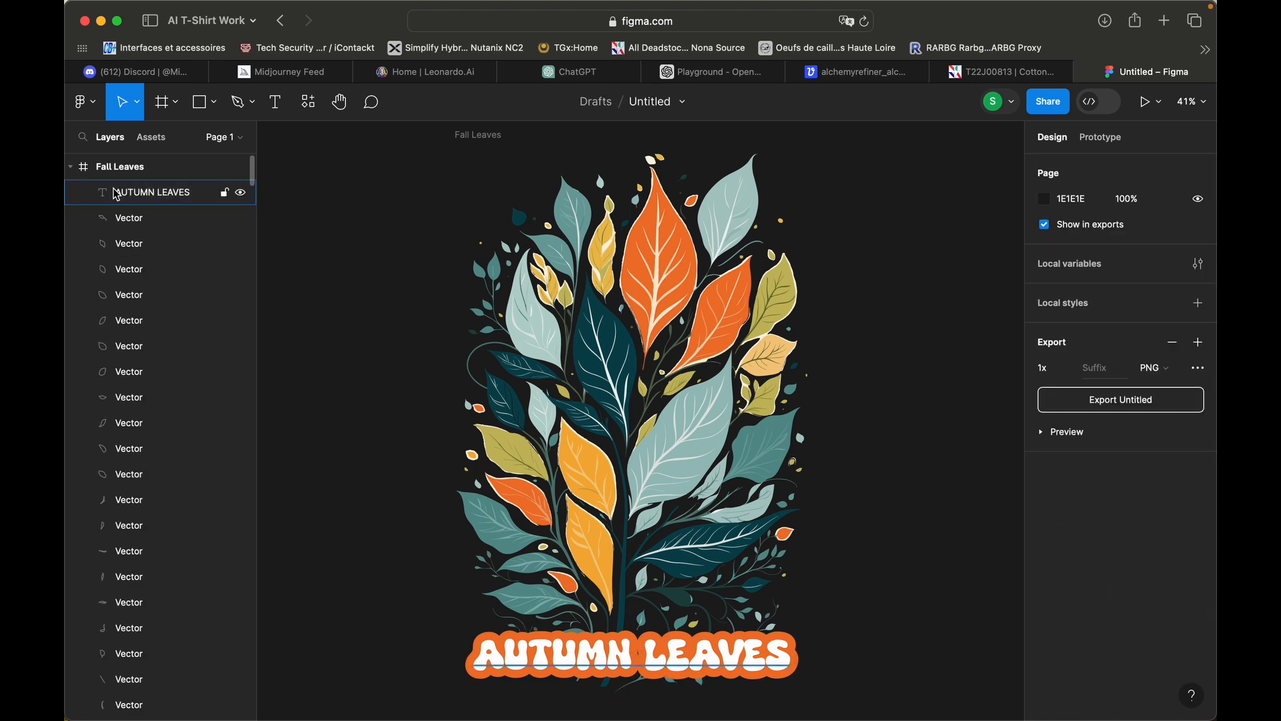
left_click(70, 166)
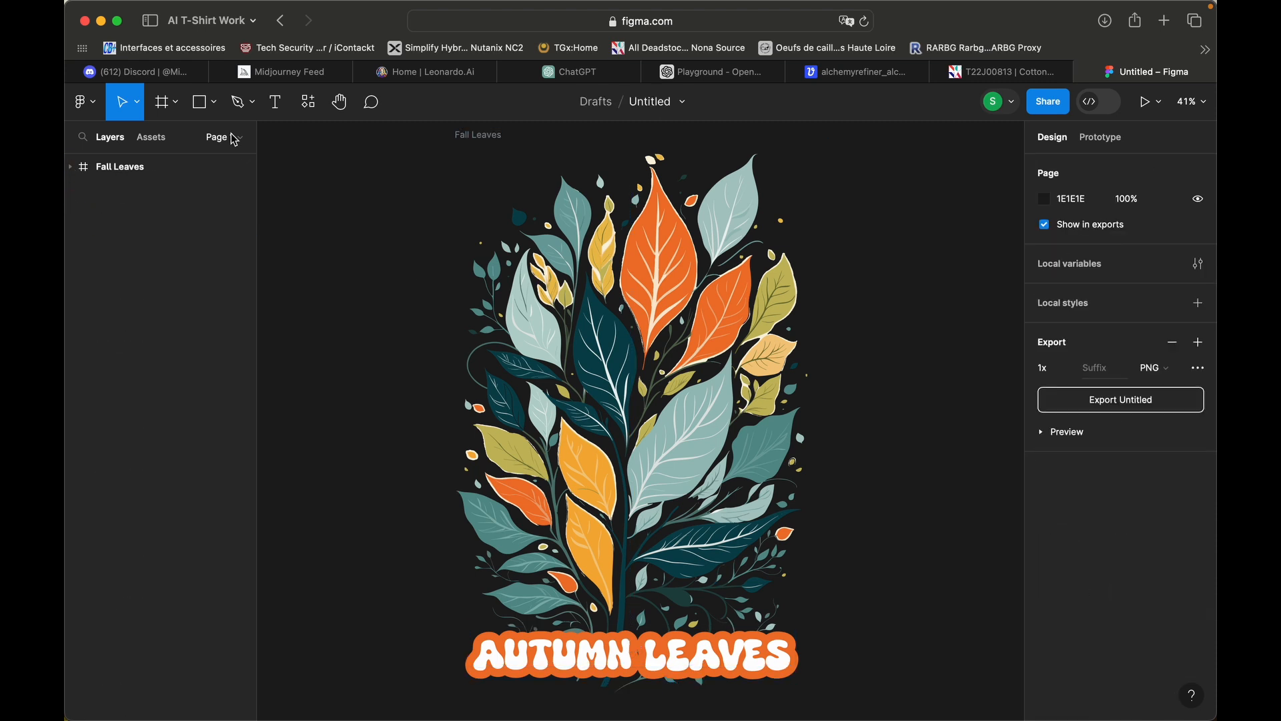
- Add the text "I LOVE TACOS" and place it inside the Fall Leaves frame, centred over the lower leaves above AUTUMN LEAVES
left_click(275, 105)
left_click(835, 361)
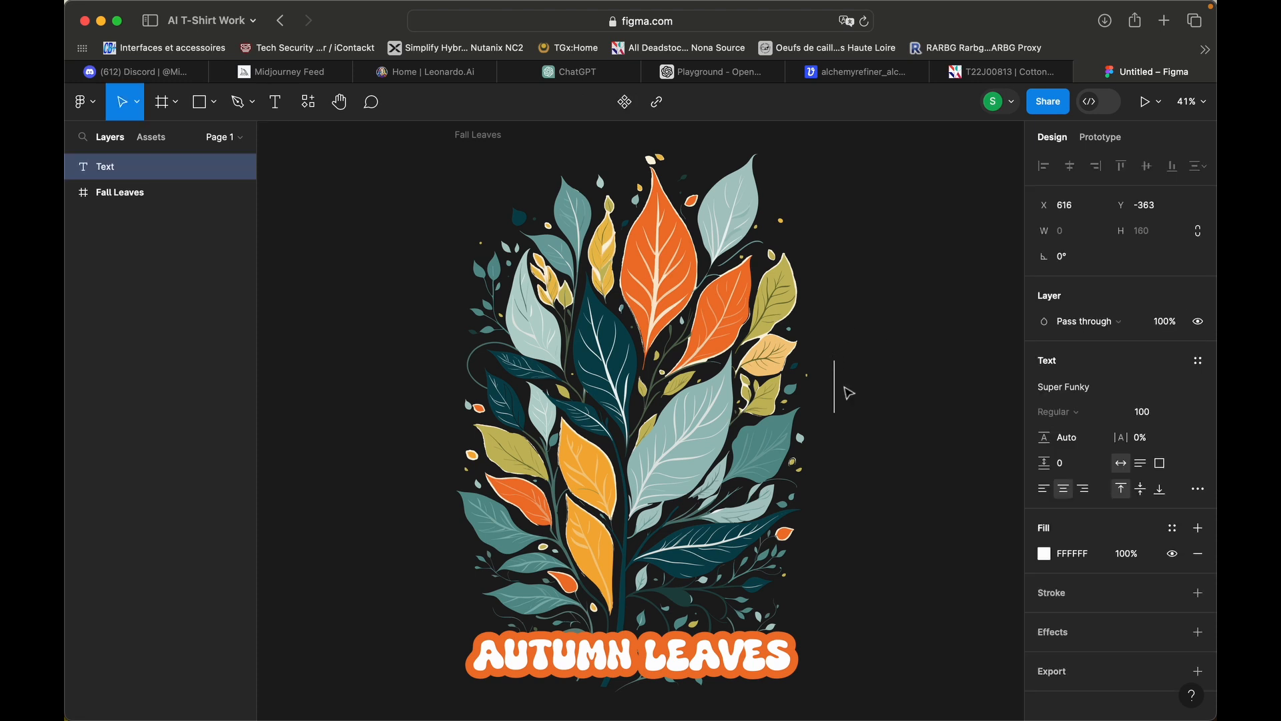
key("Caps_Lock")
type("I LOVE TAC")
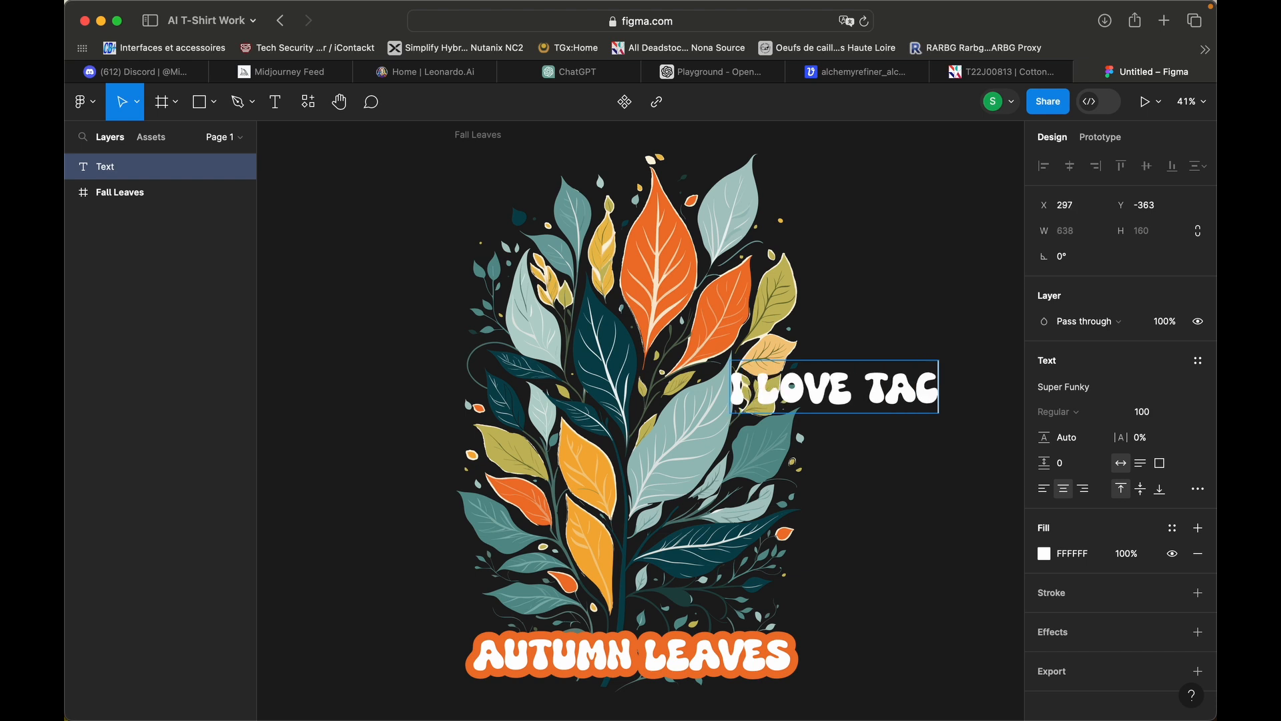
type("OS")
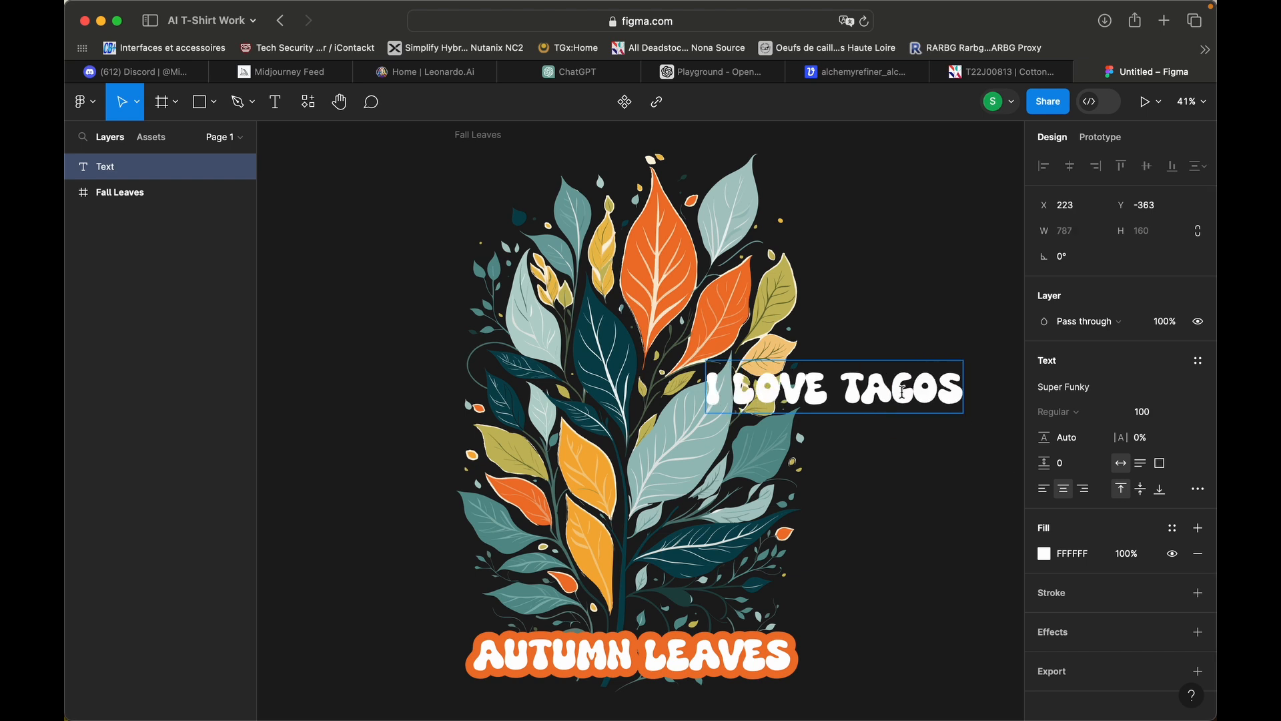
key("Escape")
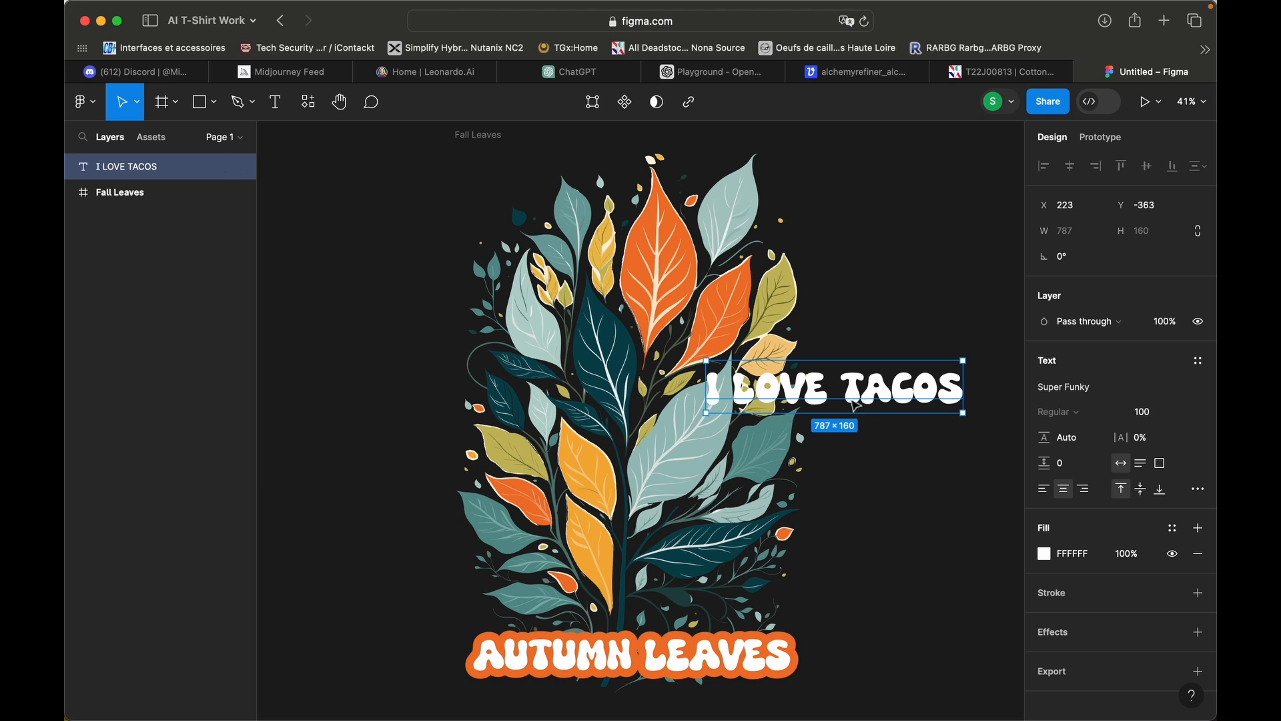
left_click_drag(861, 404, 658, 544)
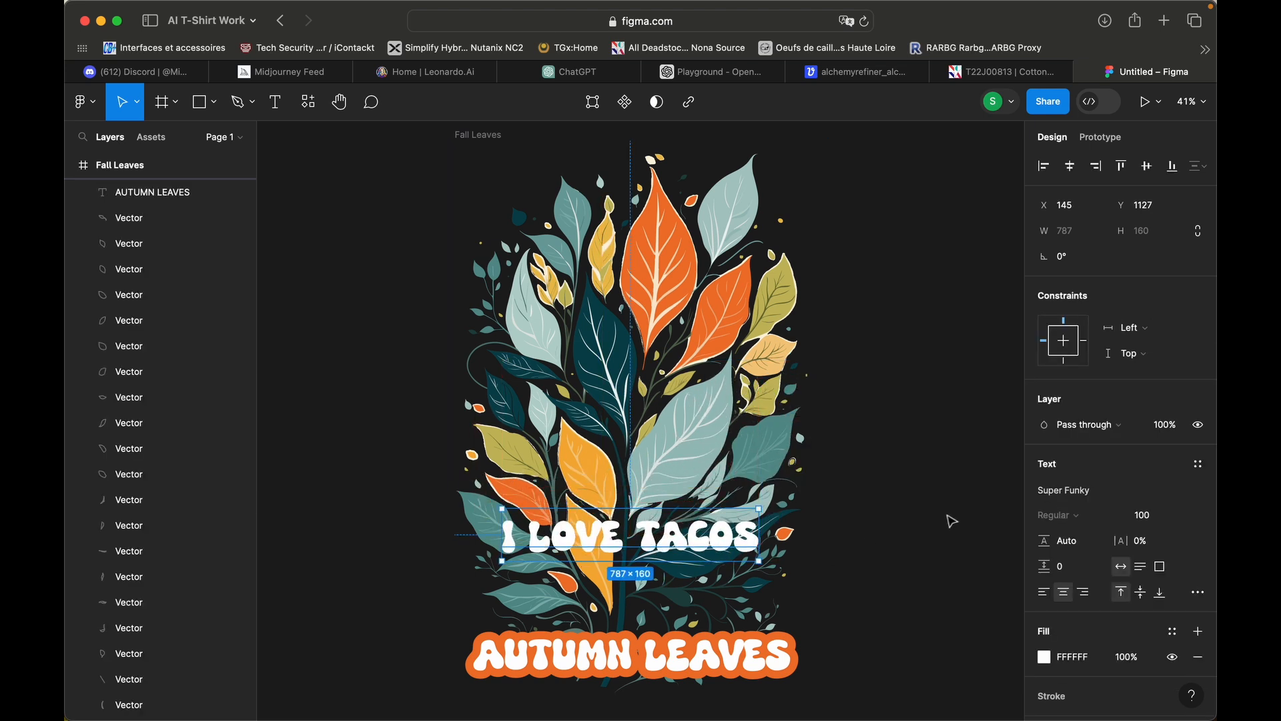
- Change the fill of the I LOVE TACOS text to bright yellow, ECFF0D
scroll(1054, 544, "down", 3)
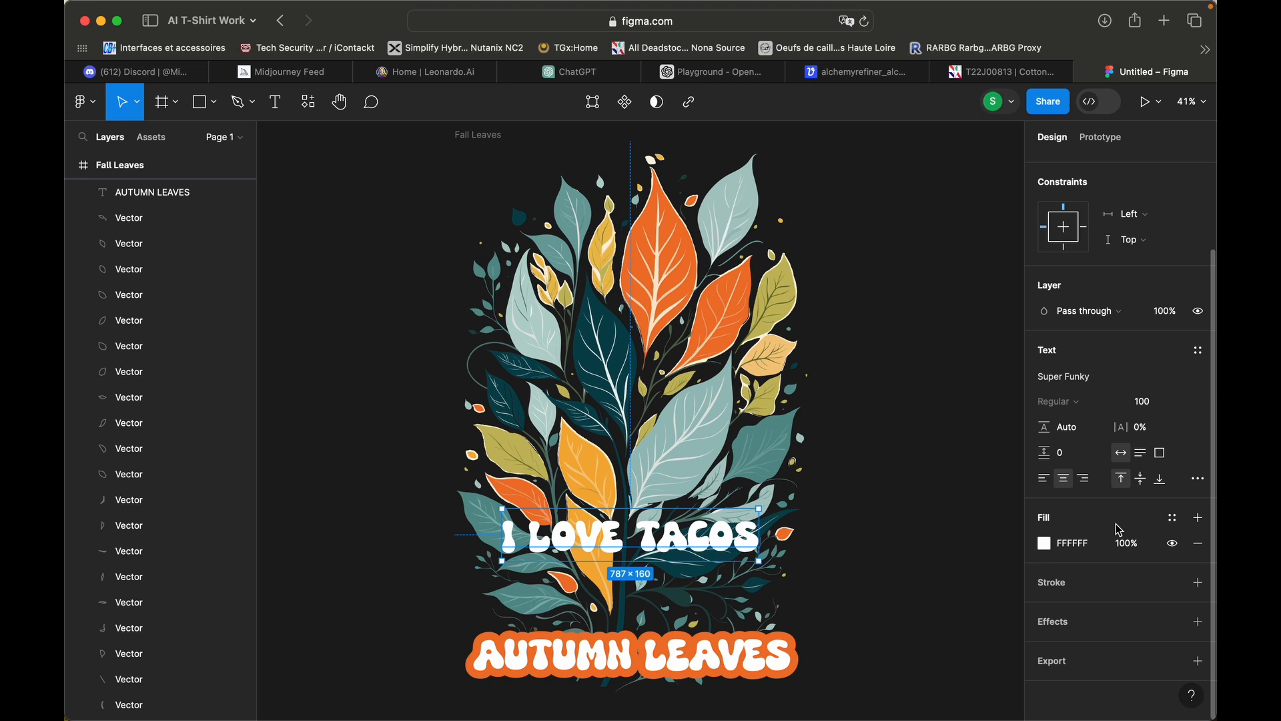
left_click(1044, 546)
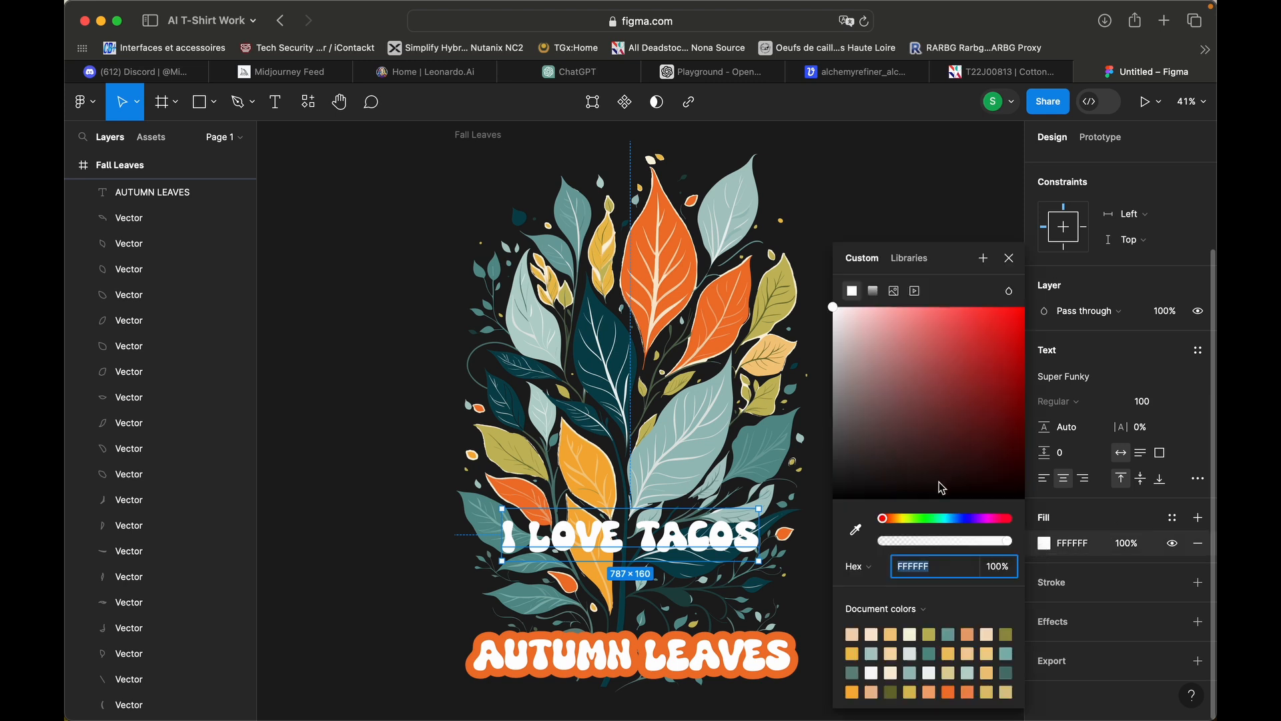
left_click(905, 517)
left_click_drag(939, 376, 1019, 311)
left_click(942, 218)
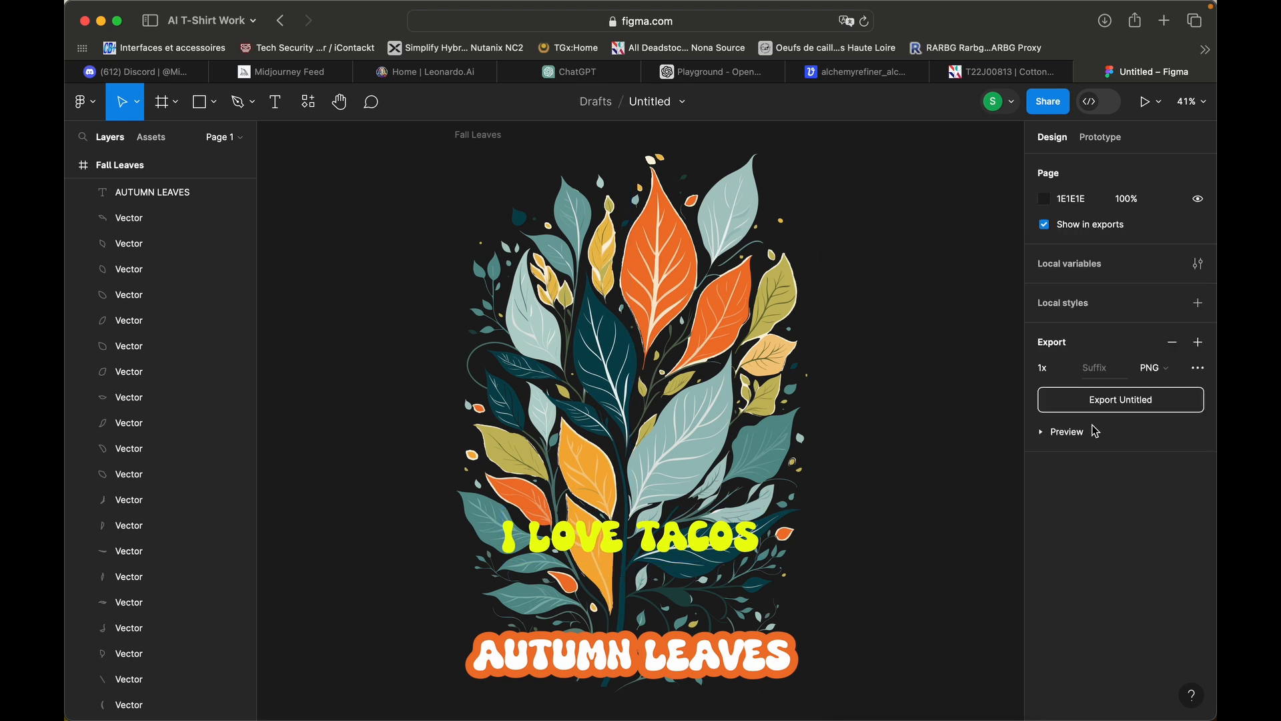
- Add a black outside stroke, 000000, to the I LOVE TACOS text
left_click(752, 530)
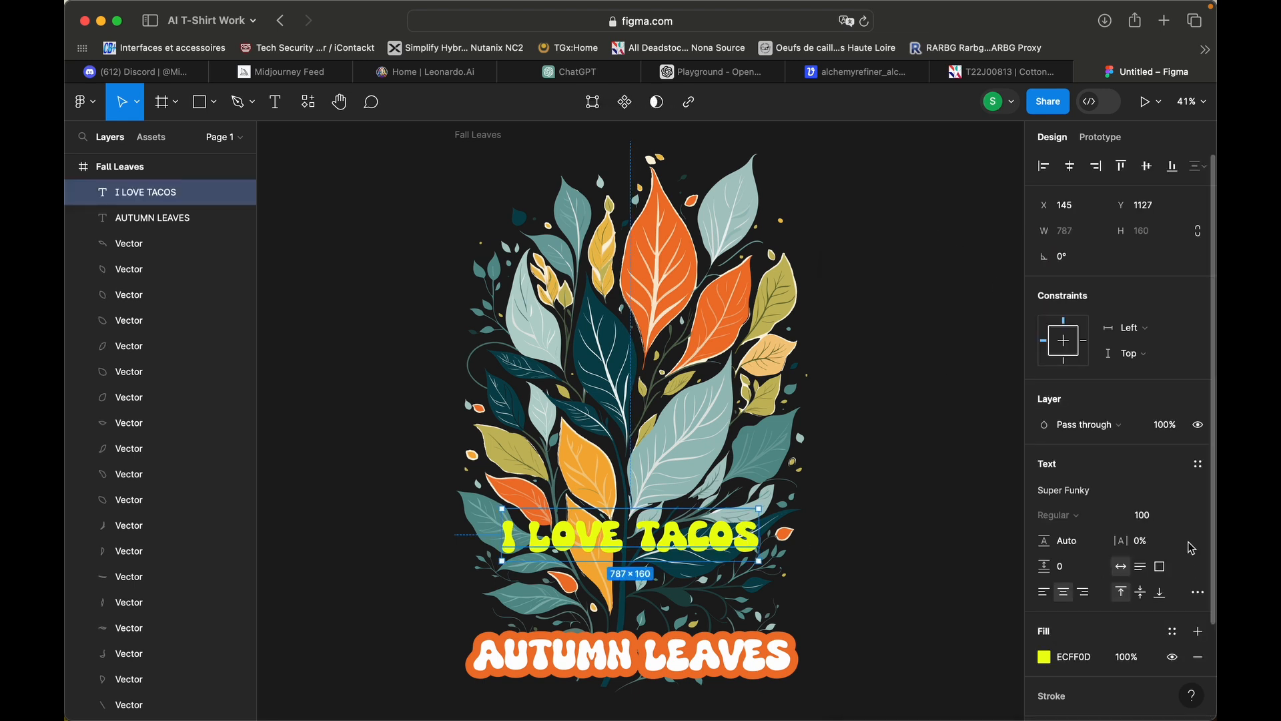
scroll(1167, 514, "down", 1)
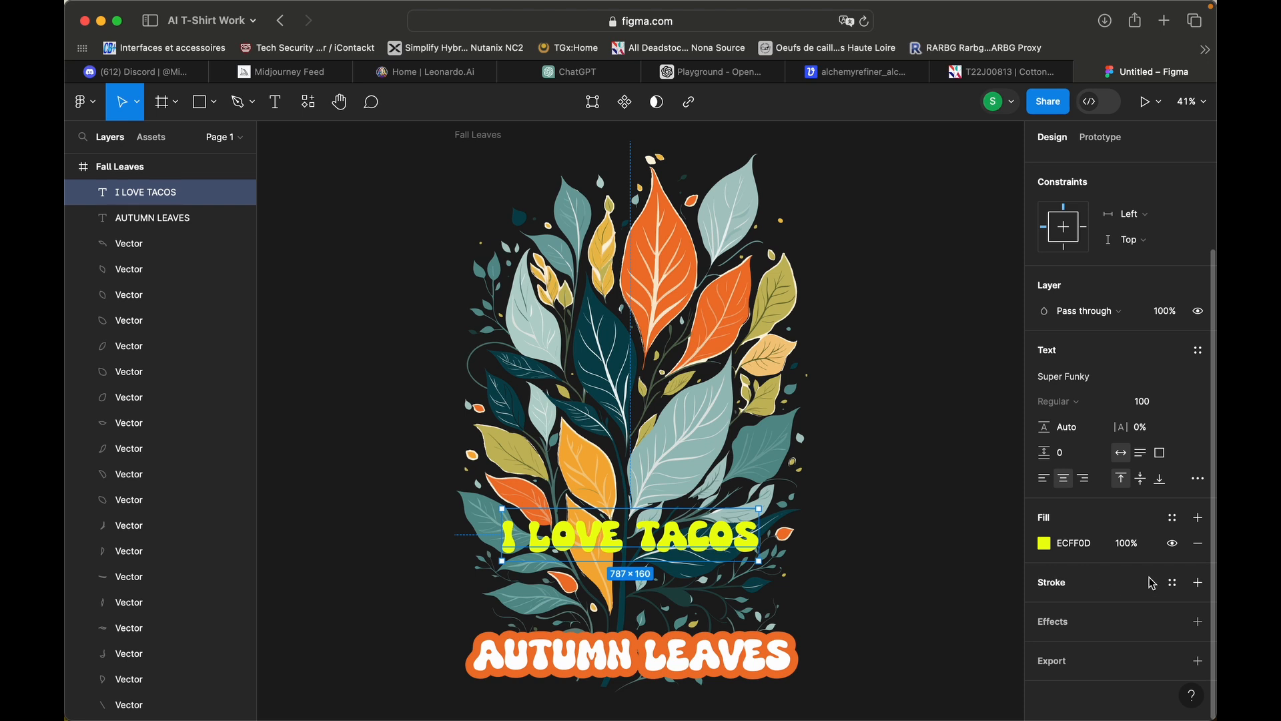
left_click(1199, 583)
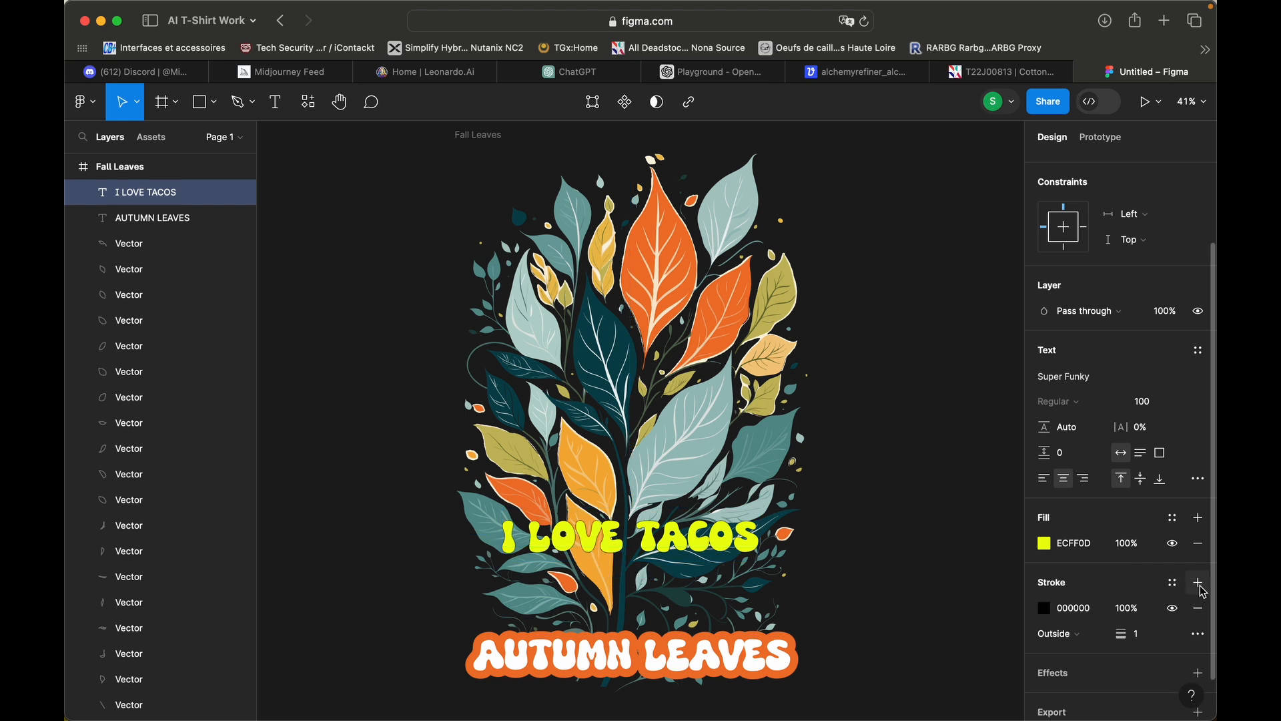
left_click(1045, 608)
left_click(1045, 608)
left_click(1044, 608)
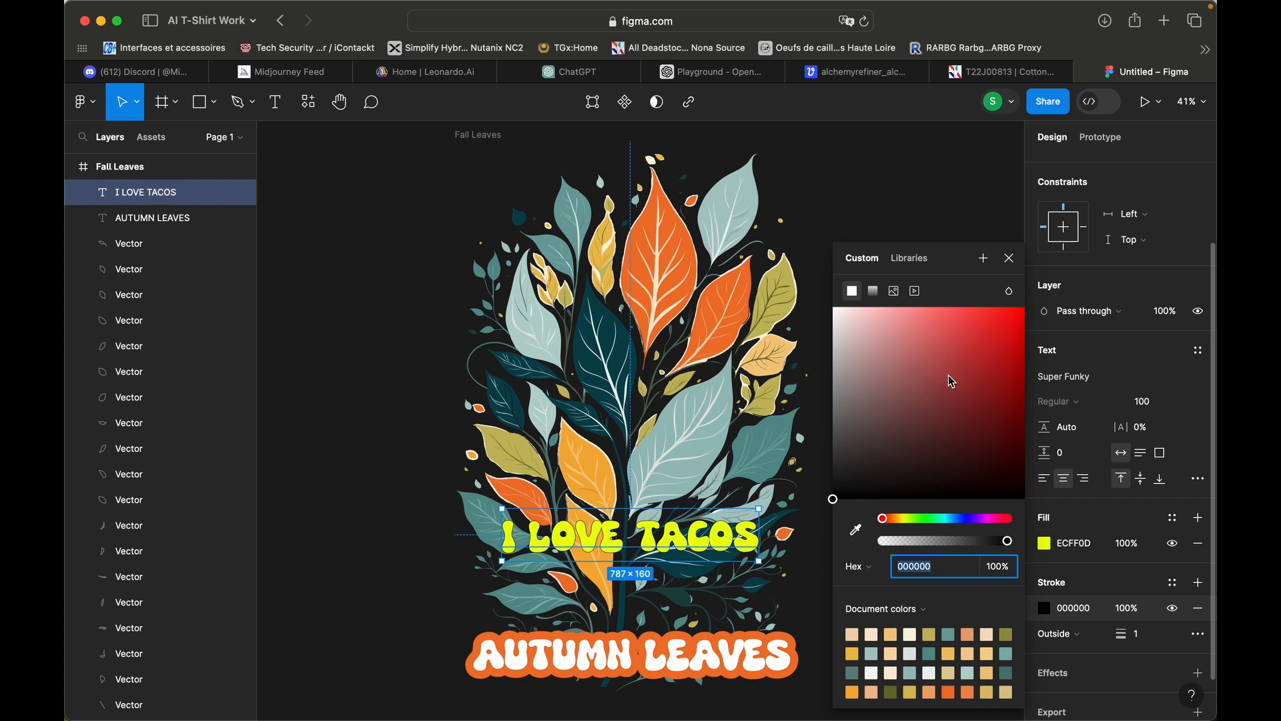
left_click_drag(948, 375, 836, 509)
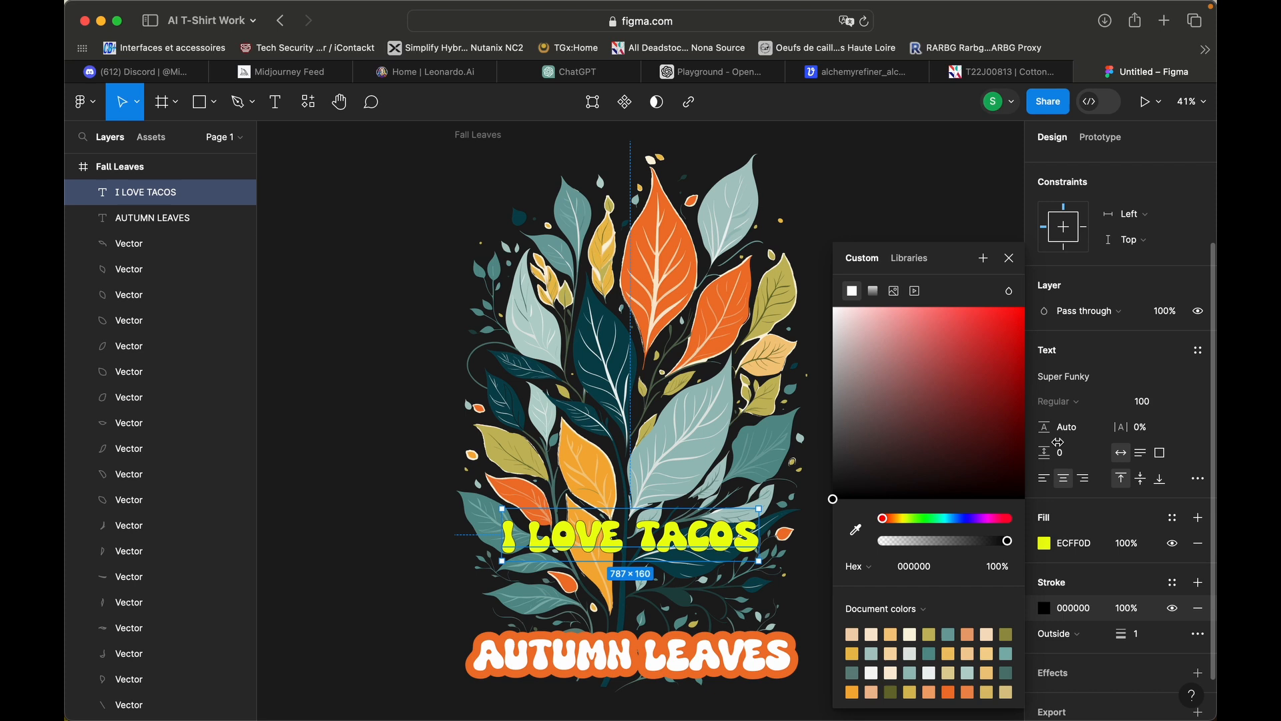
left_click(1105, 513)
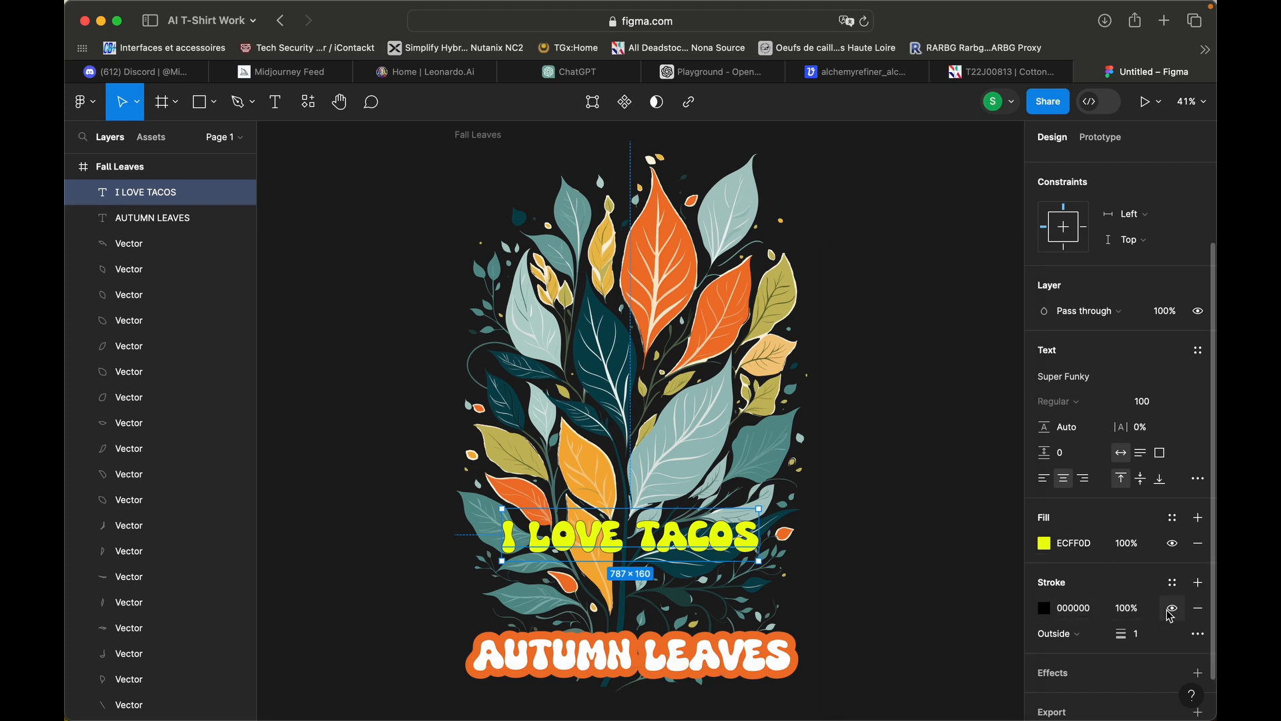
- Set the I LOVE TACOS stroke thickness to 25 and move the text down to just above AUTUMN LEAVES
left_click(1141, 638)
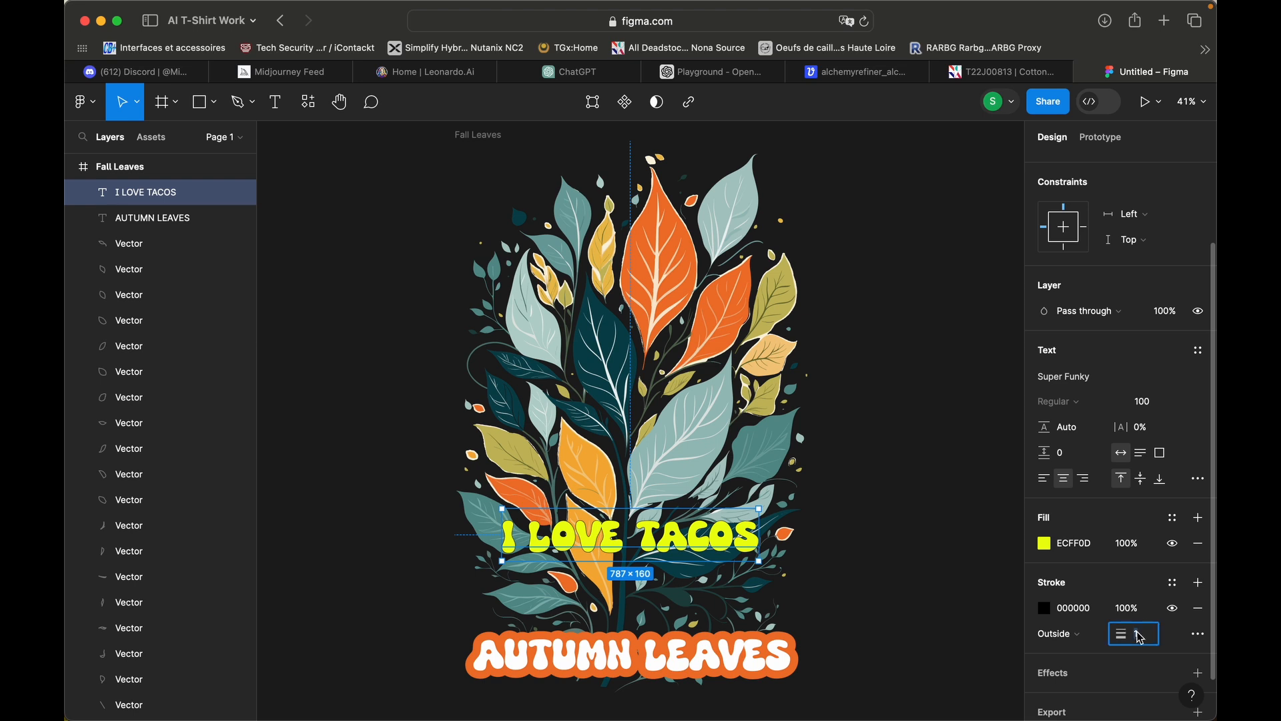
left_click(1107, 606)
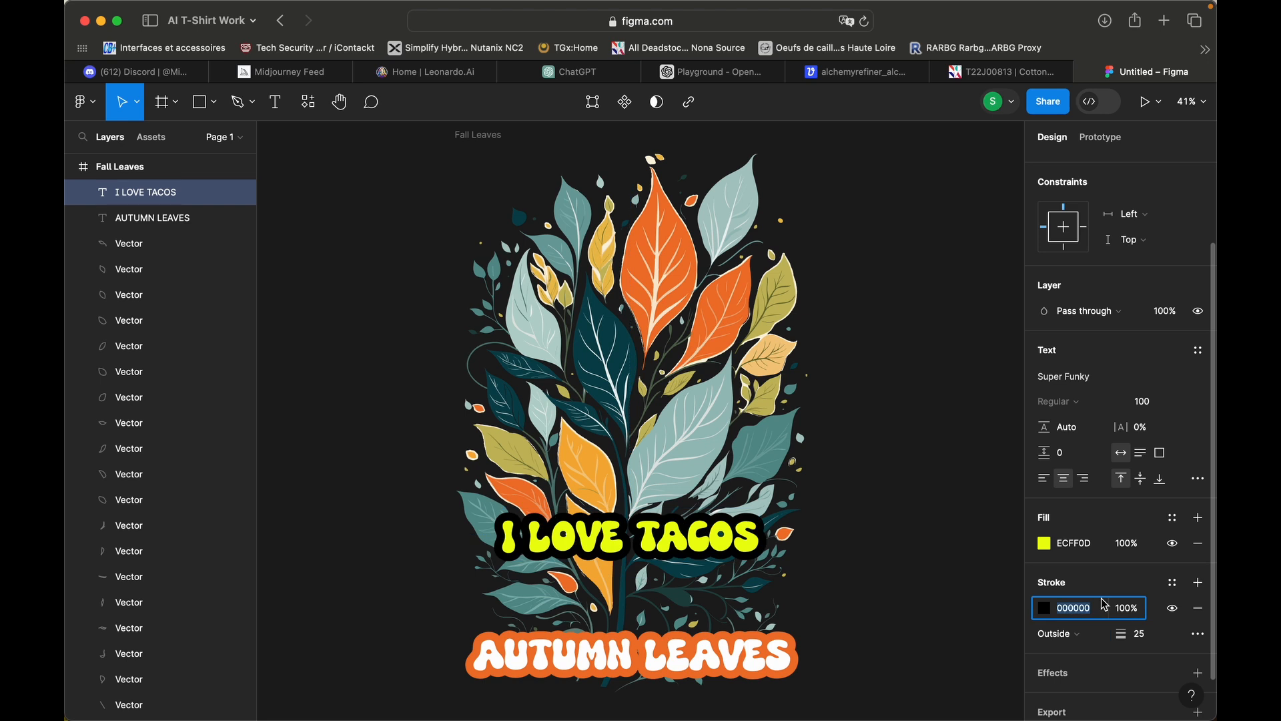
left_click_drag(721, 538, 722, 588)
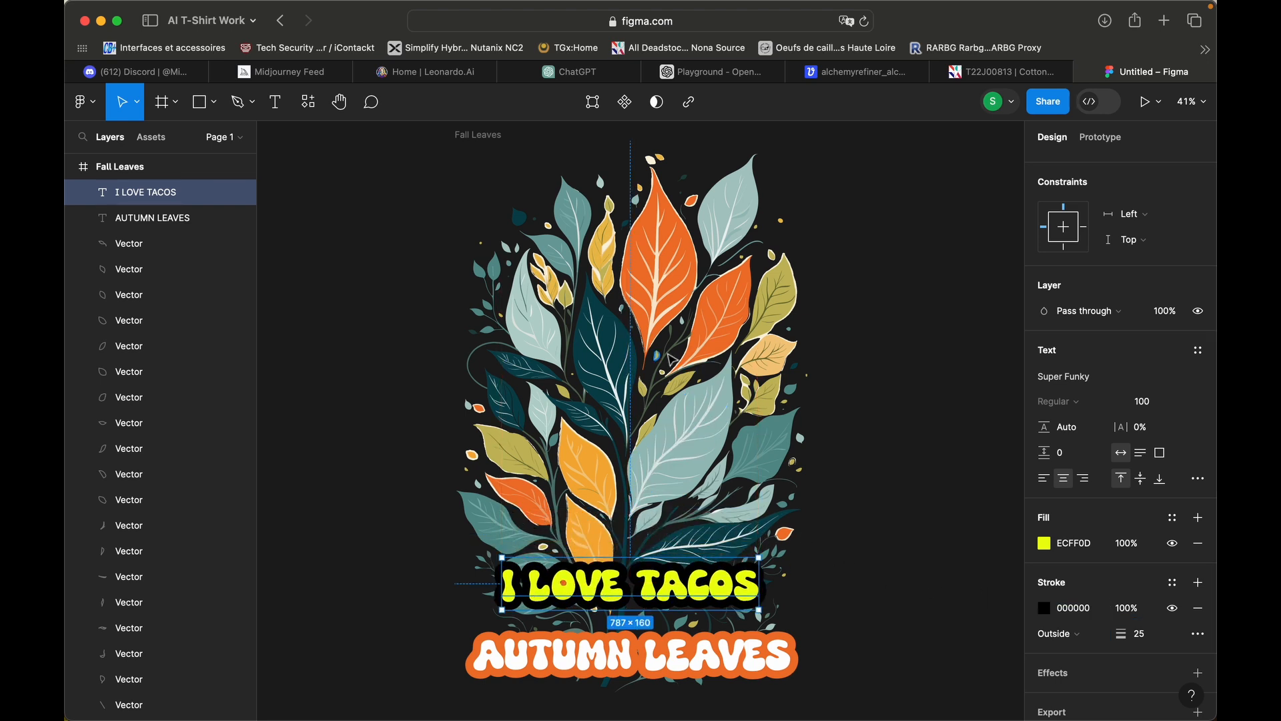
- Return to the drafts and open the design with the fishing boy and the I ❤ FISHING text
left_click(83, 103)
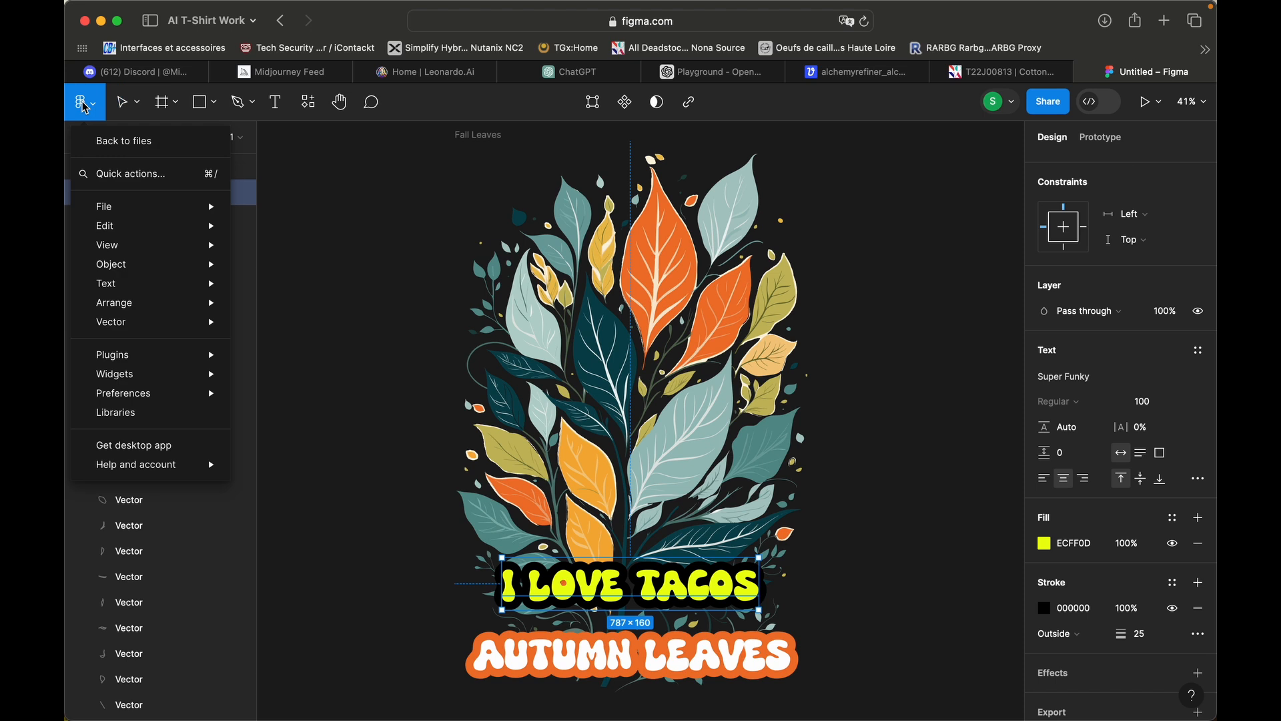
left_click(97, 140)
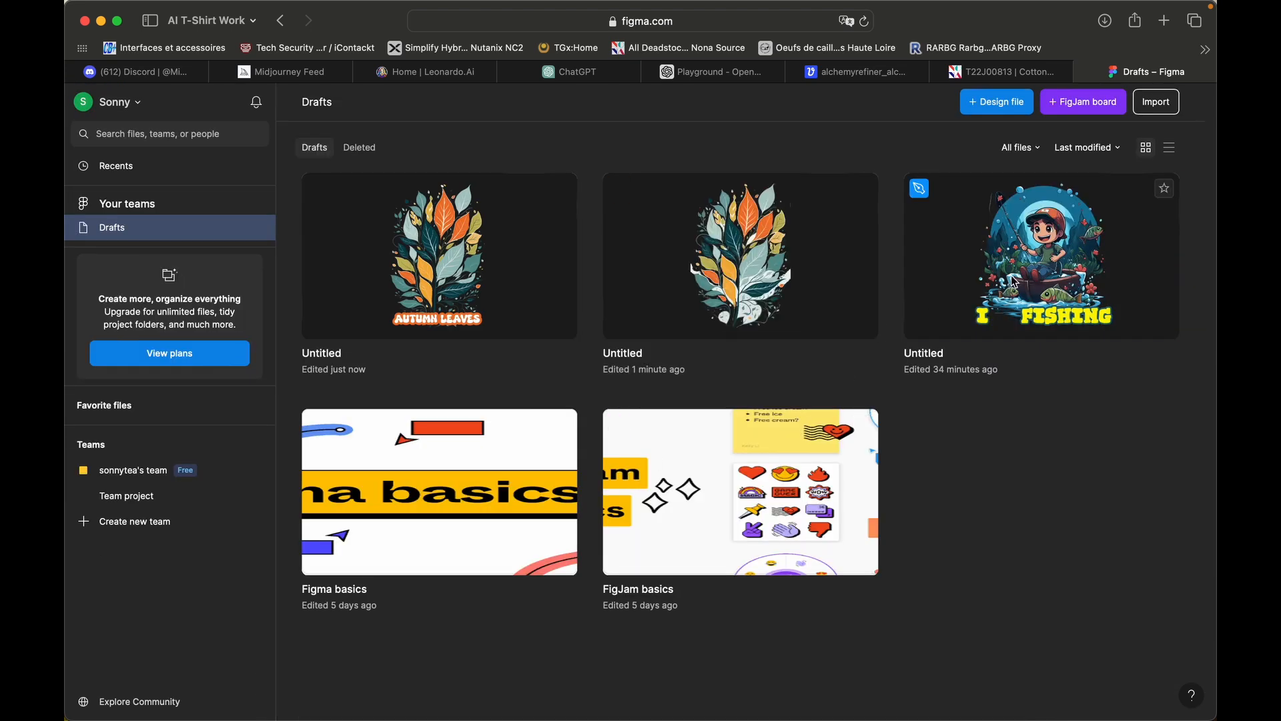
double_click(1011, 275)
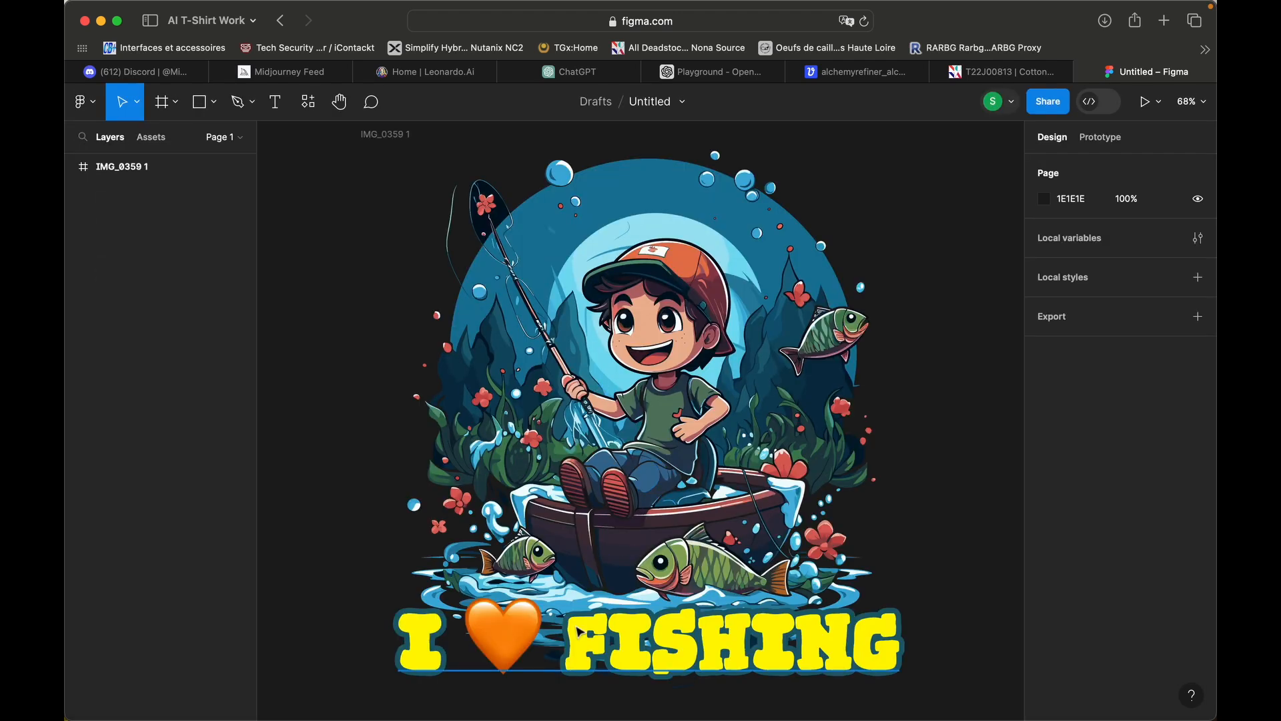
scroll(754, 417, "down", 1)
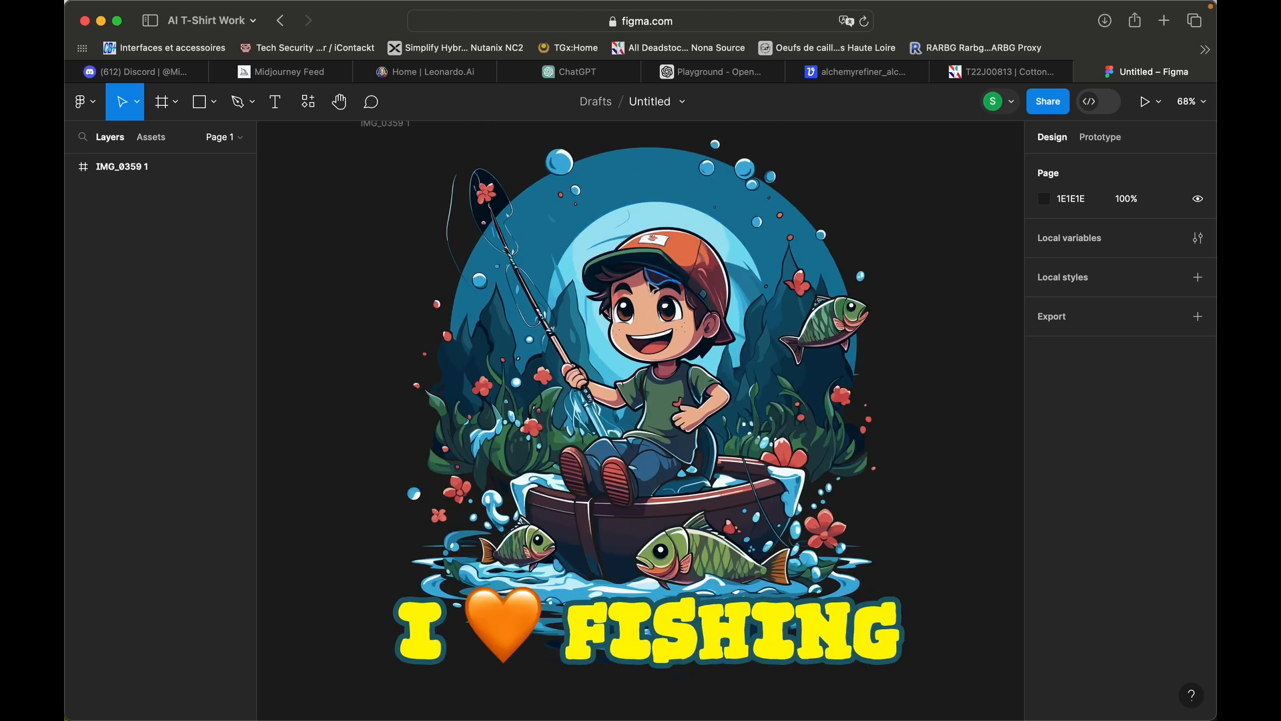
- Select the IMG_0359 1 frame and examine its export format options and export preview
left_click(140, 166)
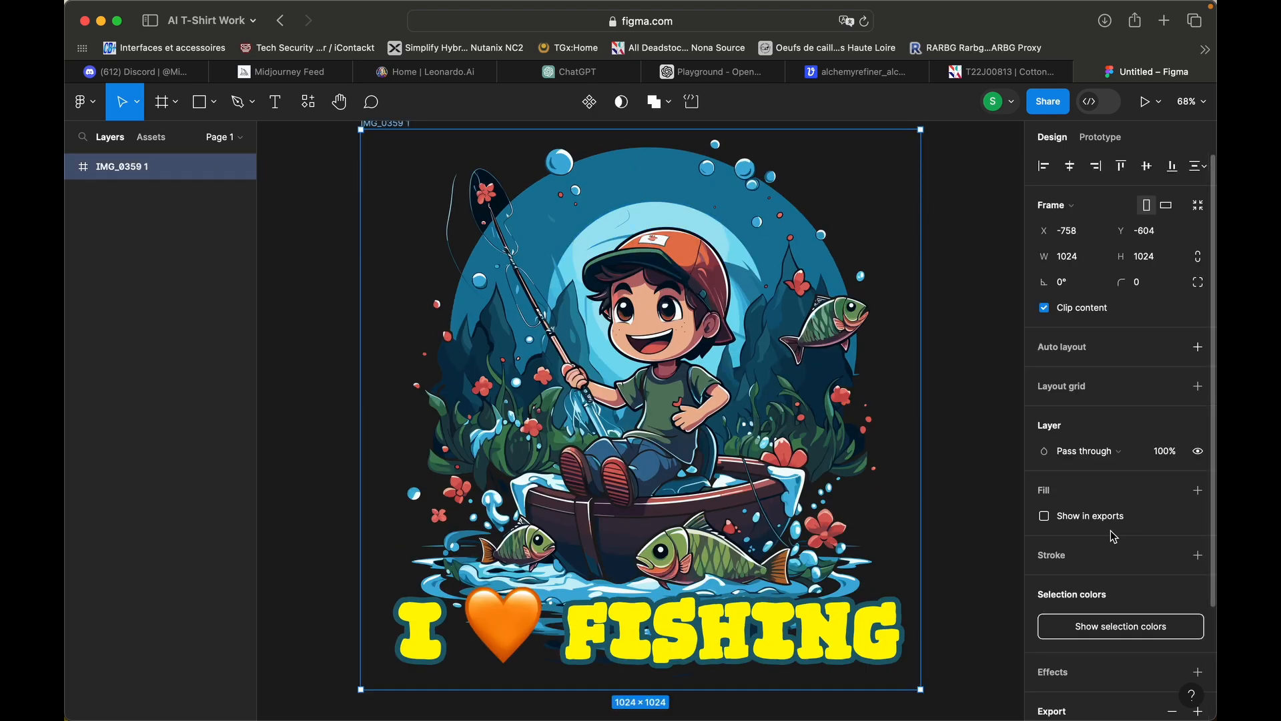
scroll(1112, 534, "down", 3)
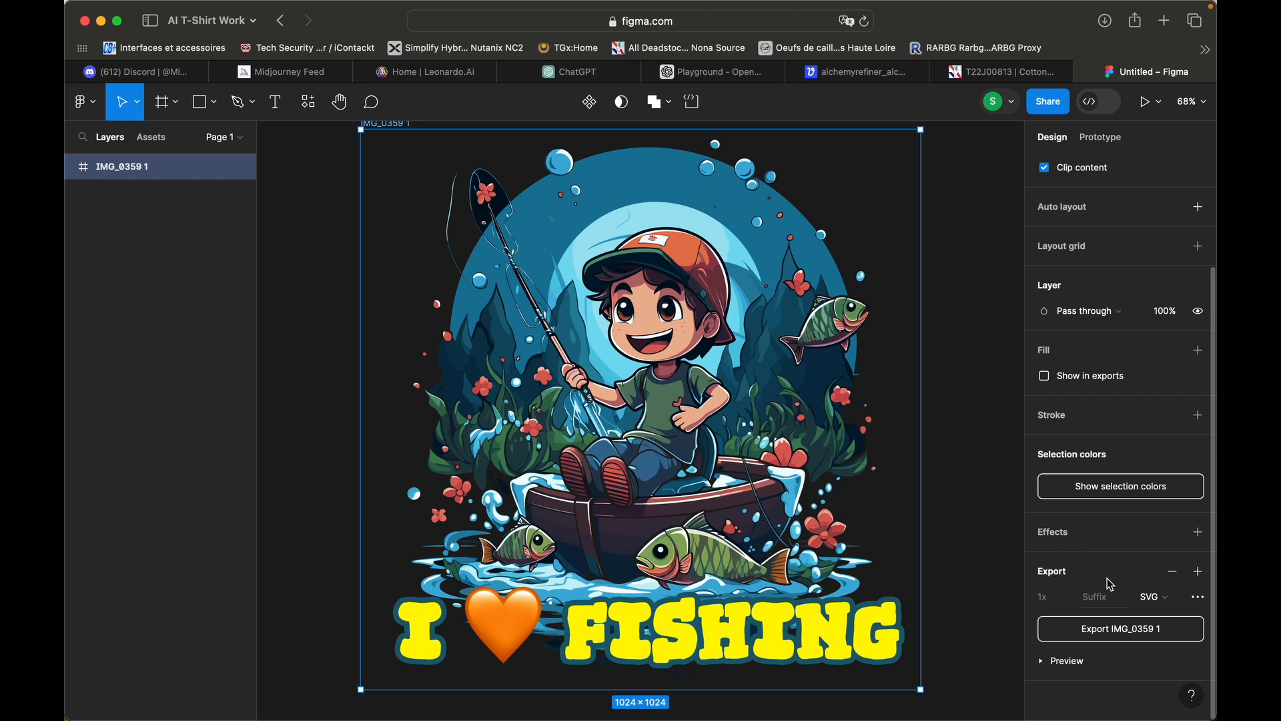
left_click(1170, 600)
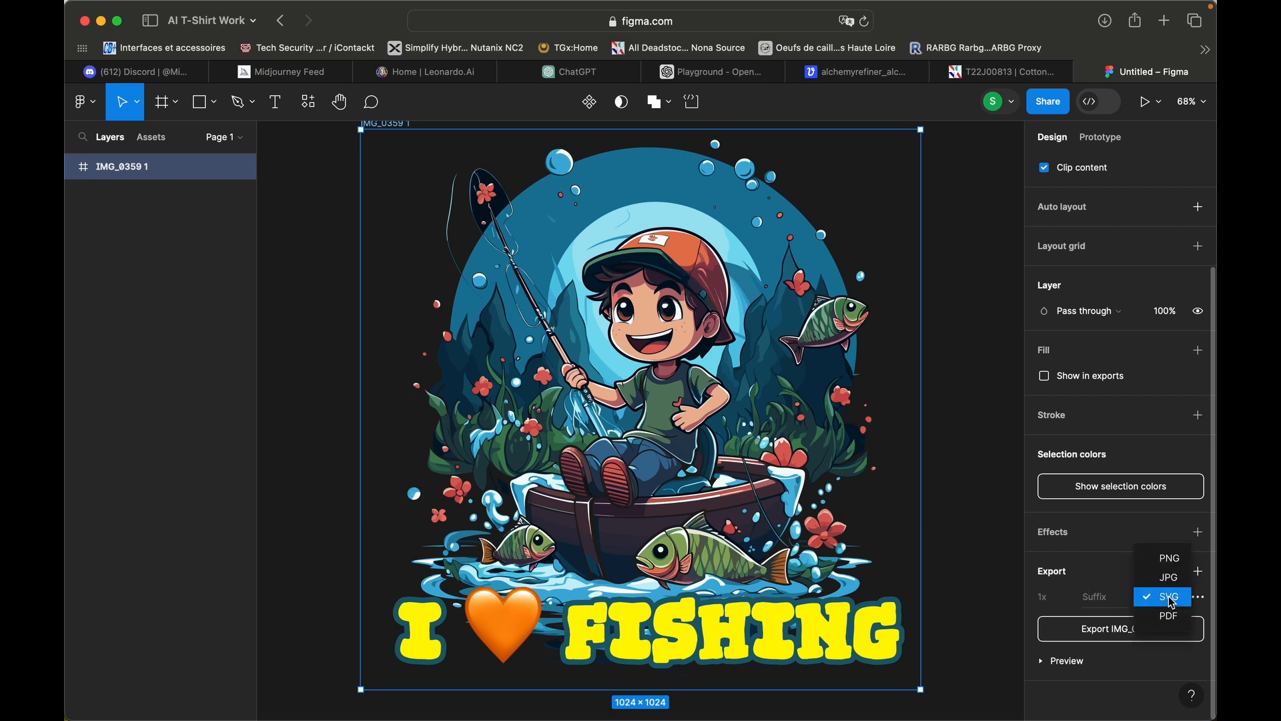
left_click(1119, 579)
left_click(1047, 662)
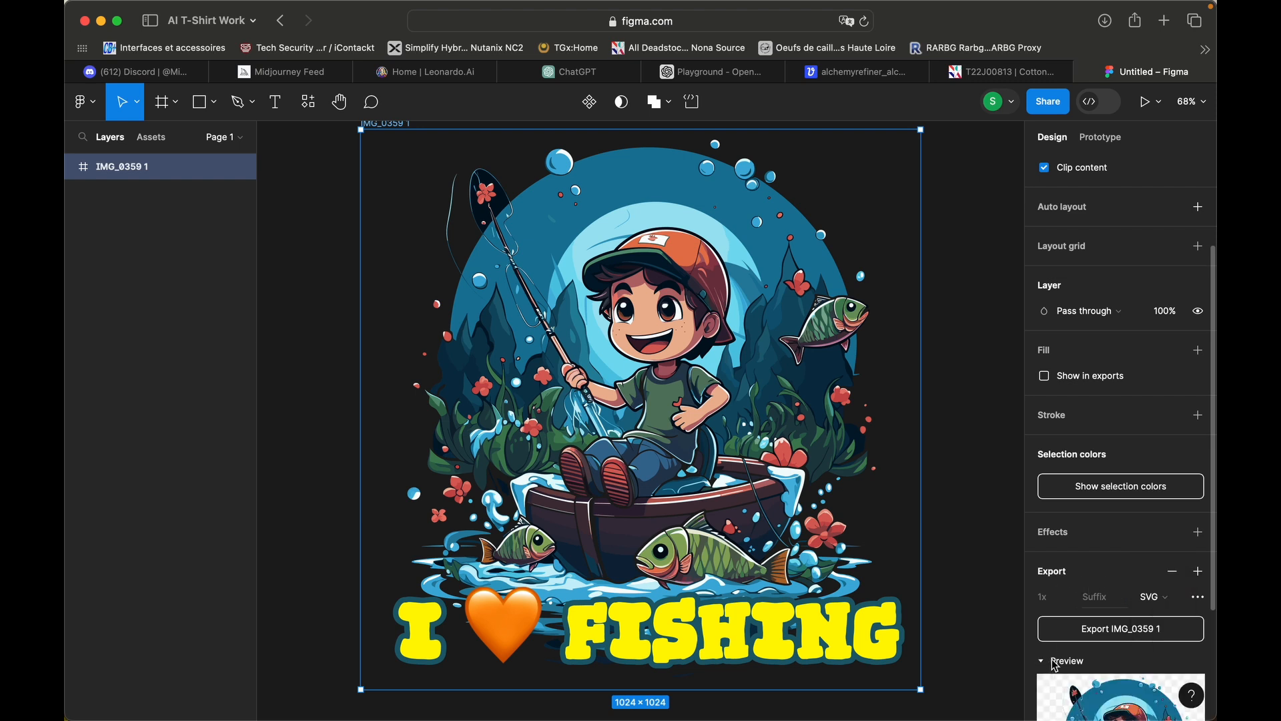
scroll(1143, 590, "down", 3)
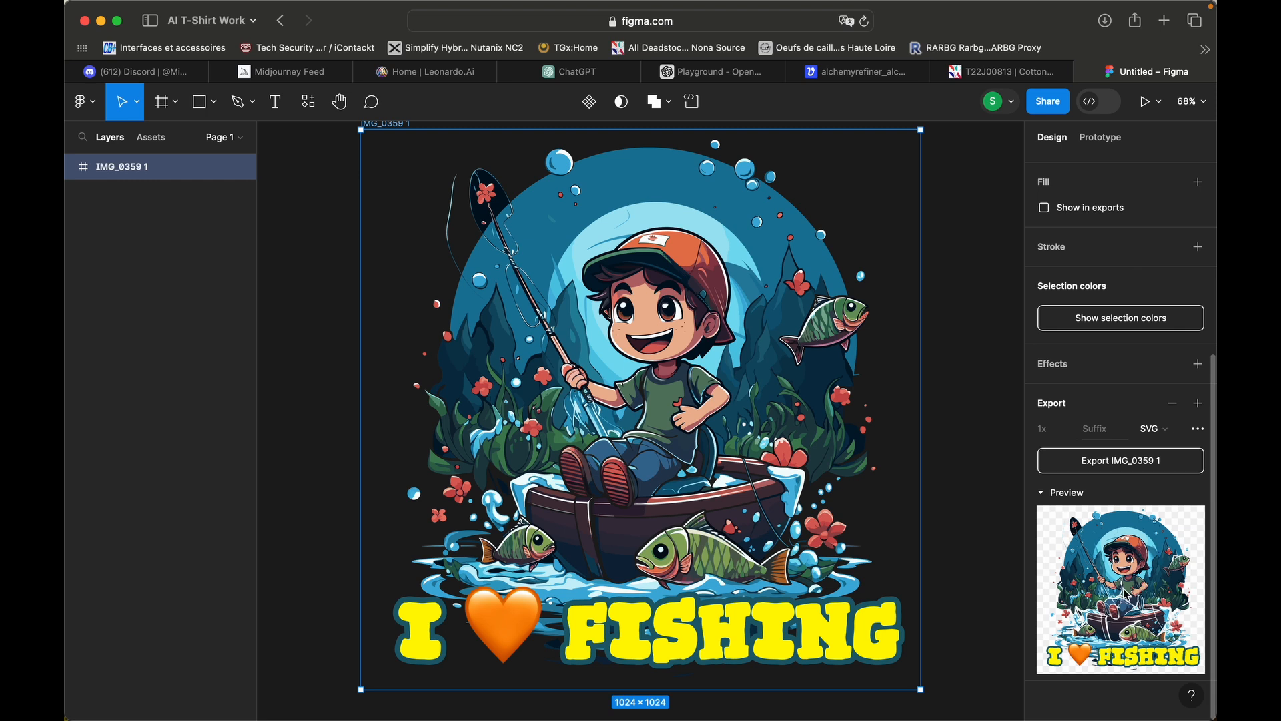
scroll(1125, 593, "up", 2)
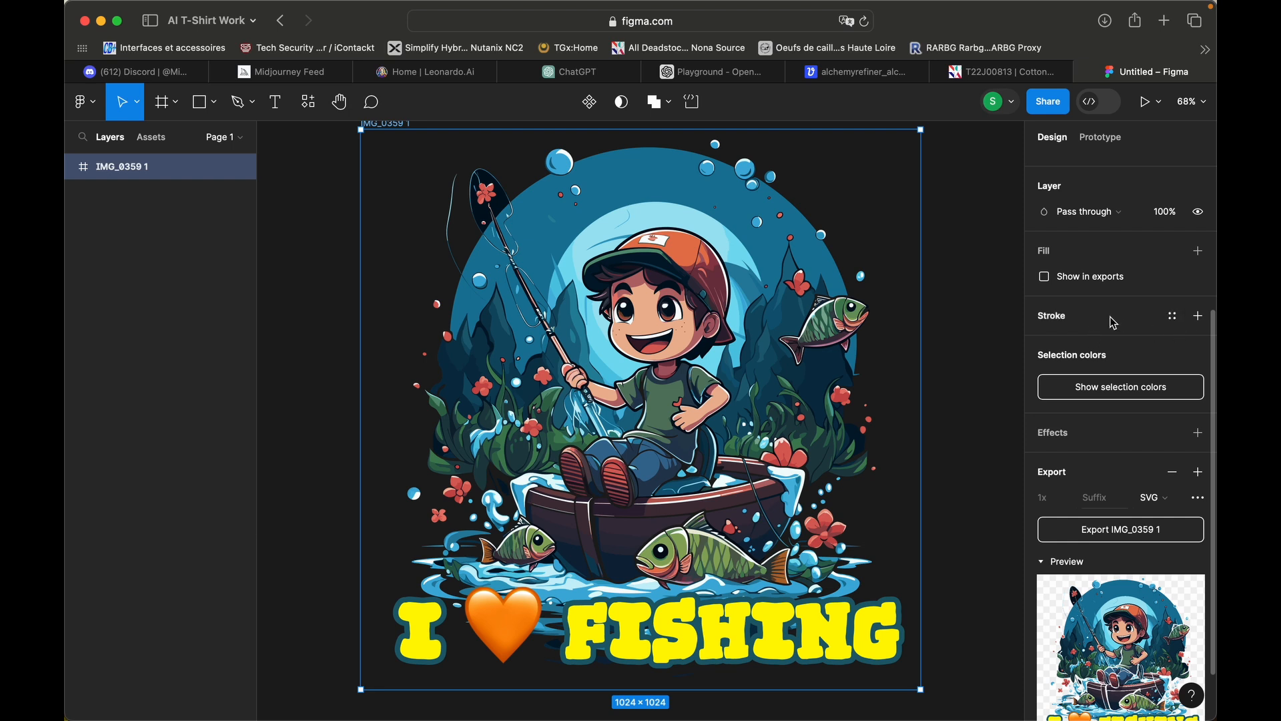
scroll(1106, 440, "down", 2)
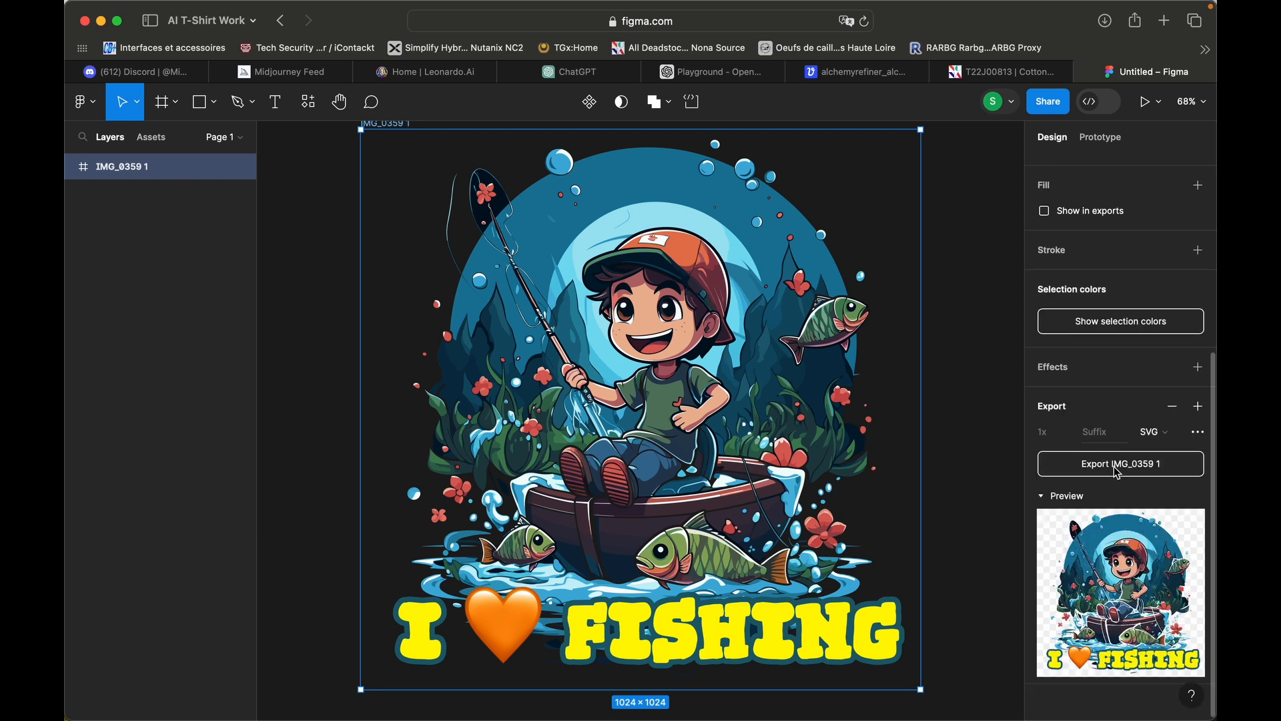
left_click(1173, 434)
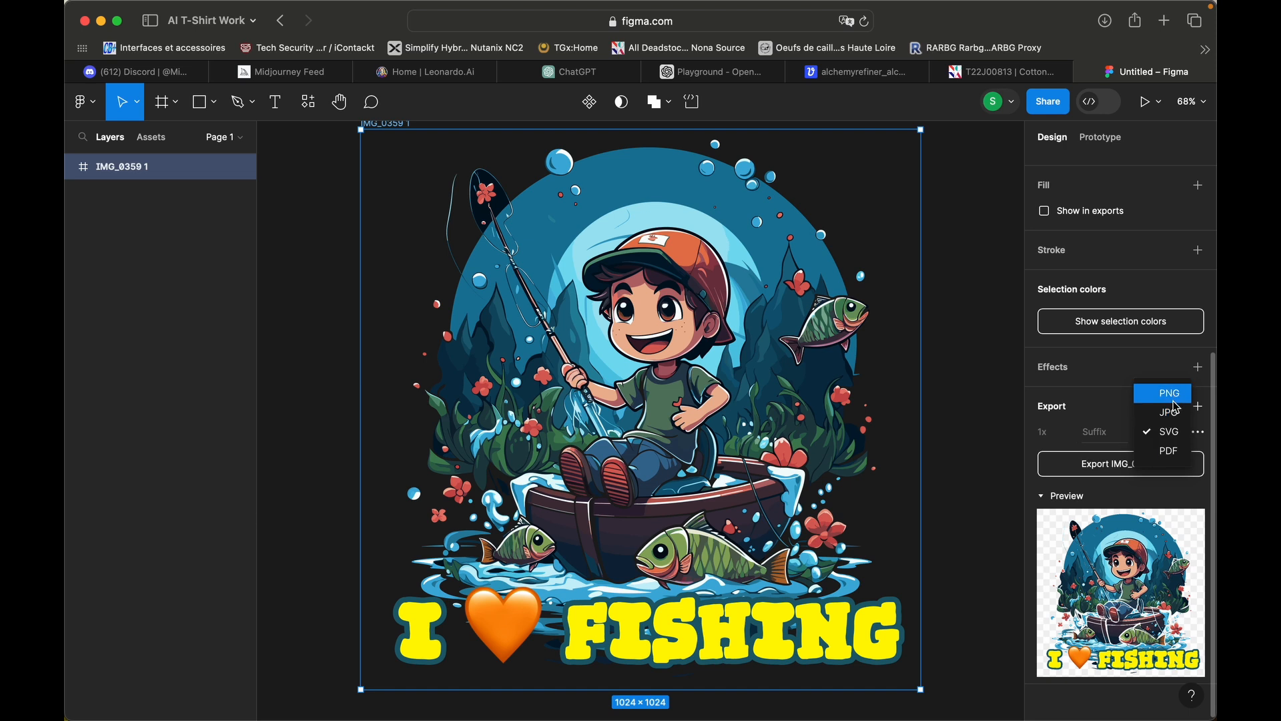
left_click(1111, 419)
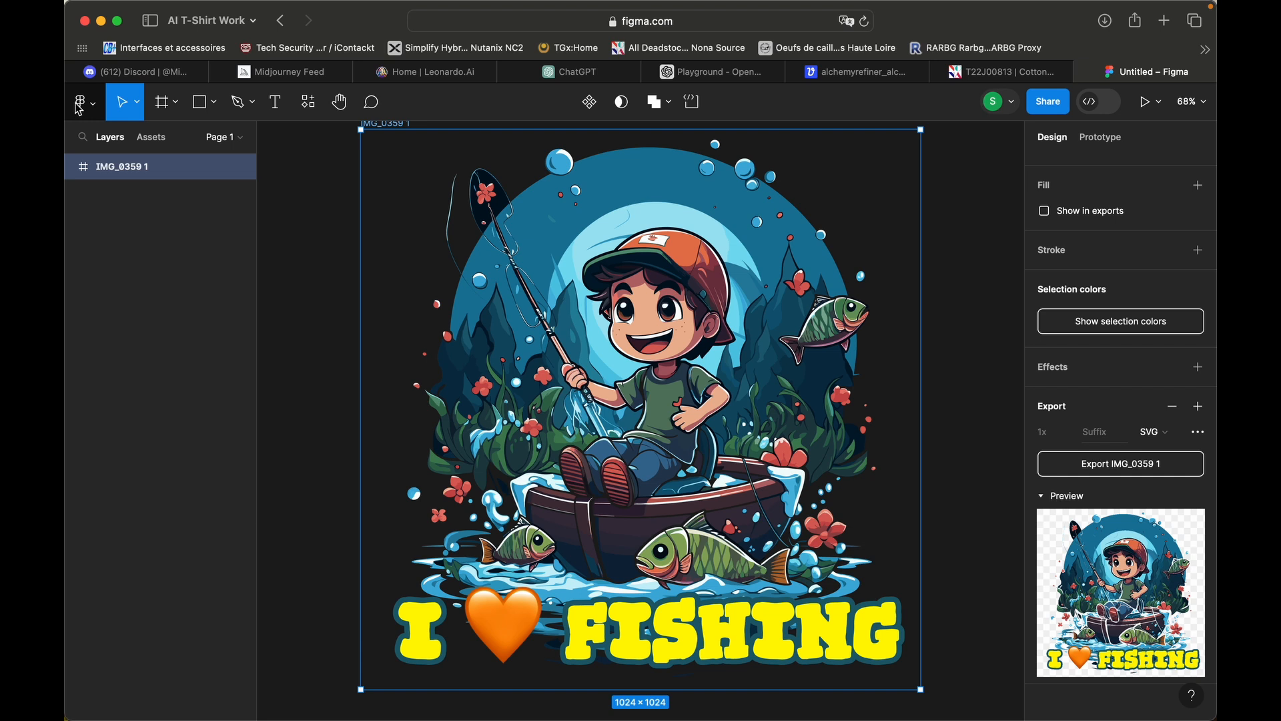
- Return to the drafts and reopen the leaf design with the I LOVE TACOS and AUTUMN LEAVES text
left_click(79, 109)
left_click(107, 140)
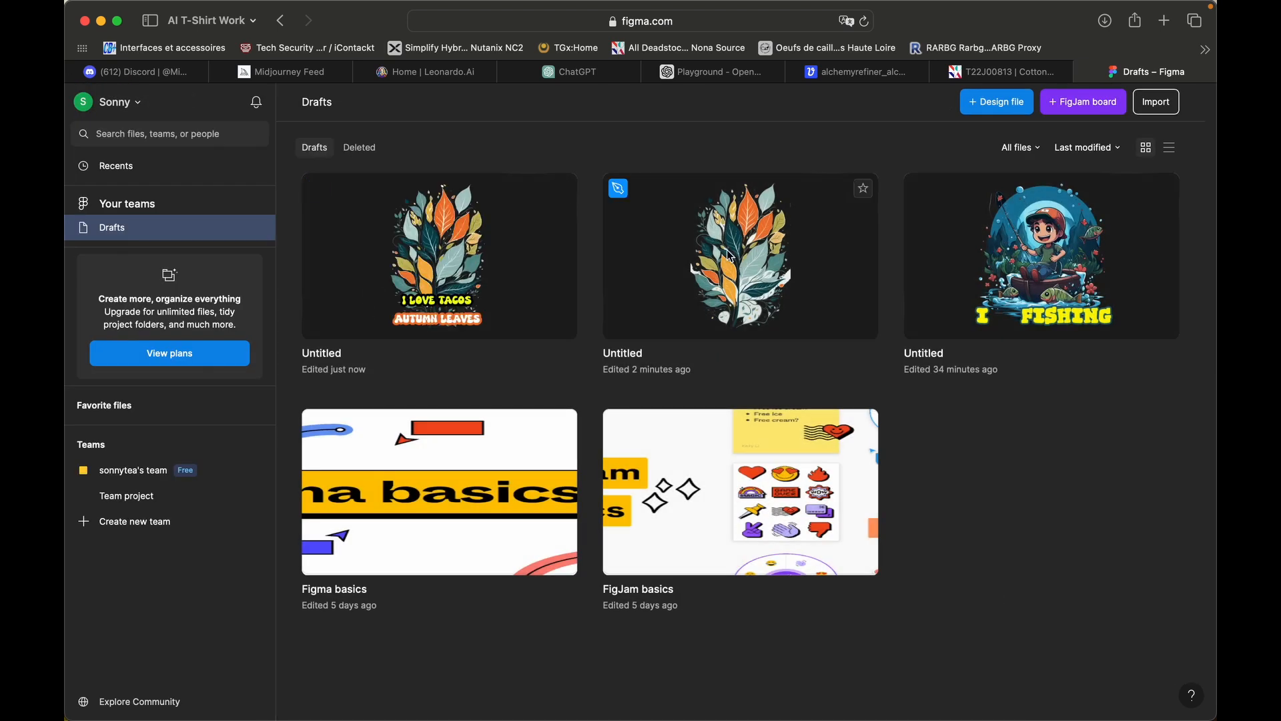
left_click(479, 279)
double_click(479, 279)
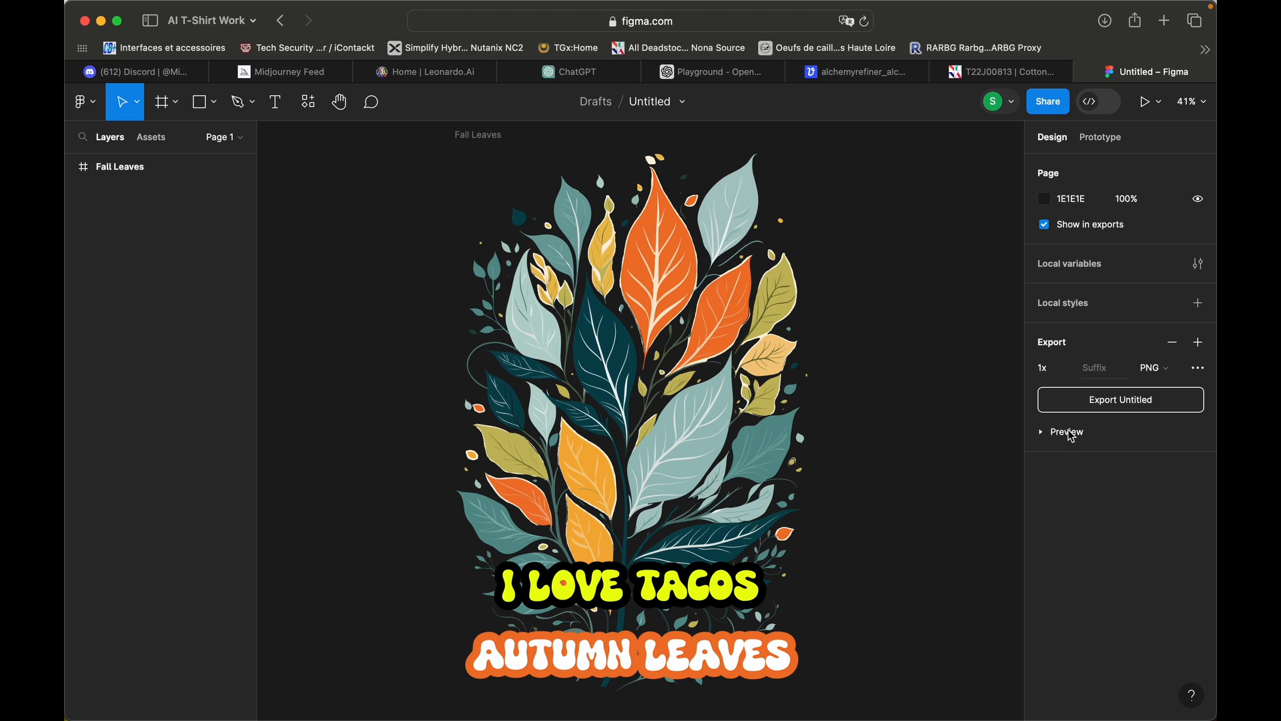
- Select the Fall Leaves frame and examine the preview of its PNG export
left_click(143, 175)
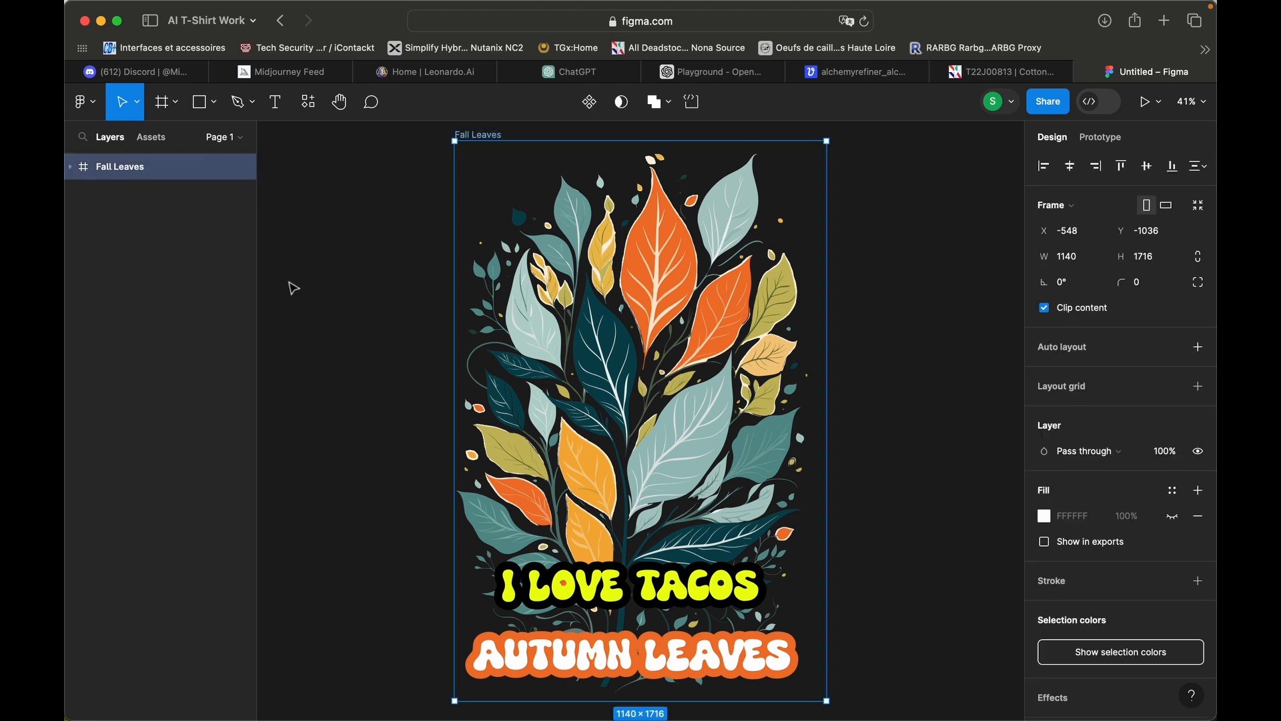
scroll(1117, 554, "down", 2)
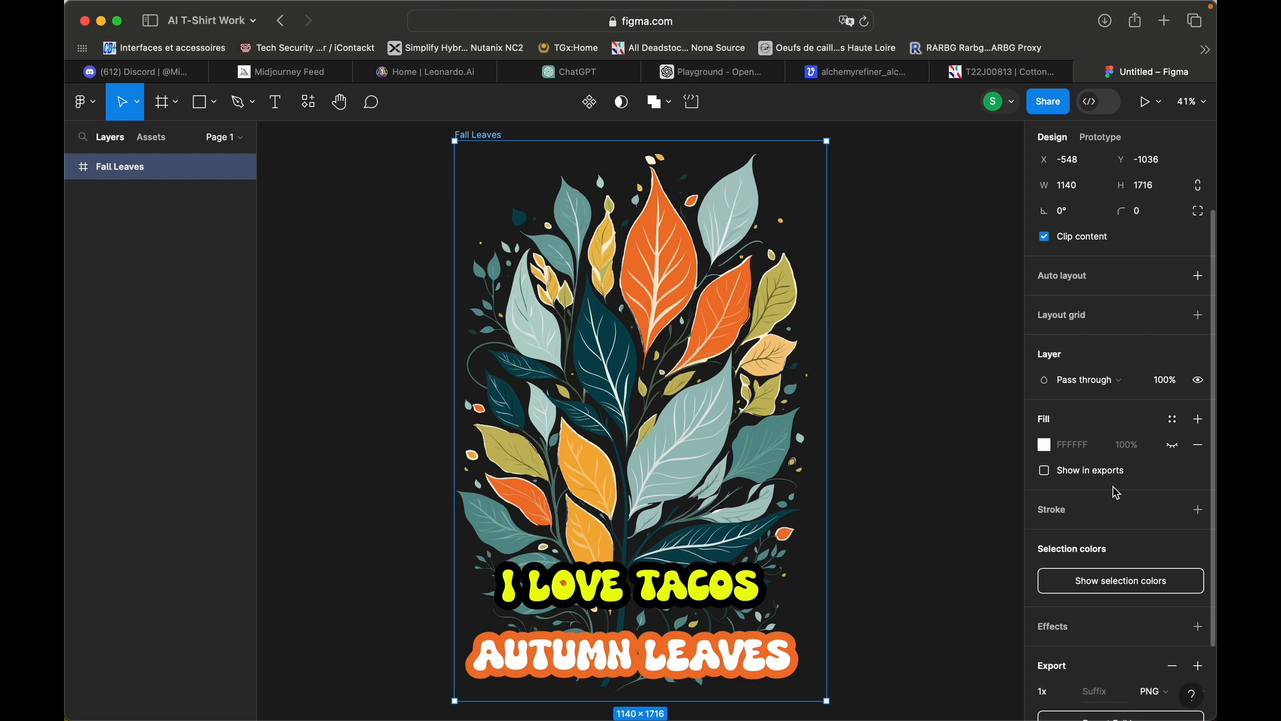
scroll(1117, 493, "down", 3)
left_click(1043, 663)
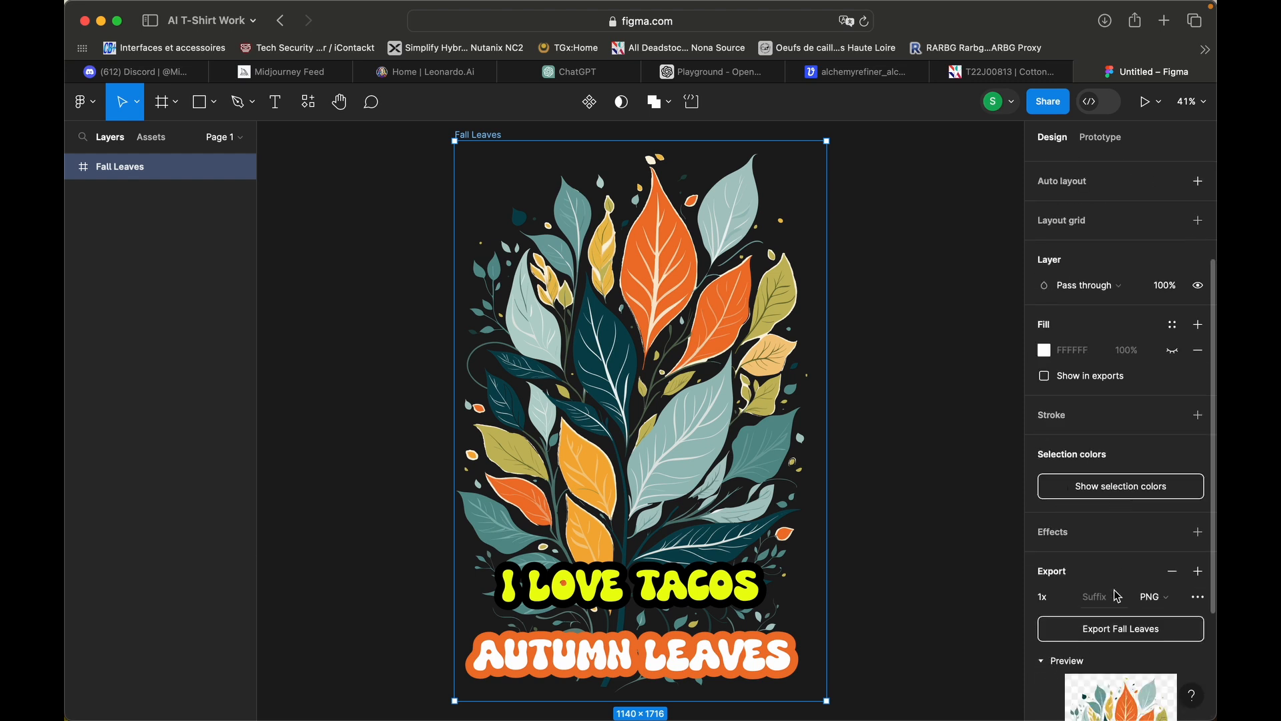
scroll(1121, 587, "down", 4)
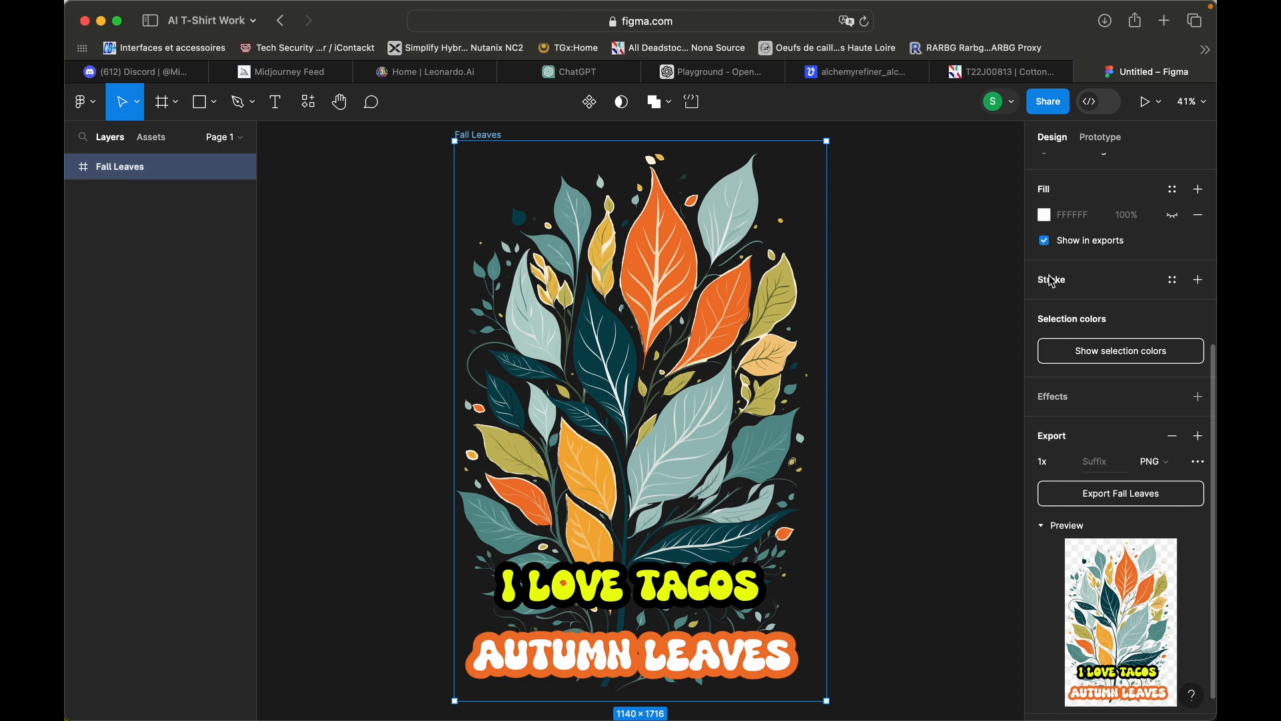
- Remove the hidden white FFFFFF fill from the Fall Leaves frame
scroll(1052, 251, "up", 5)
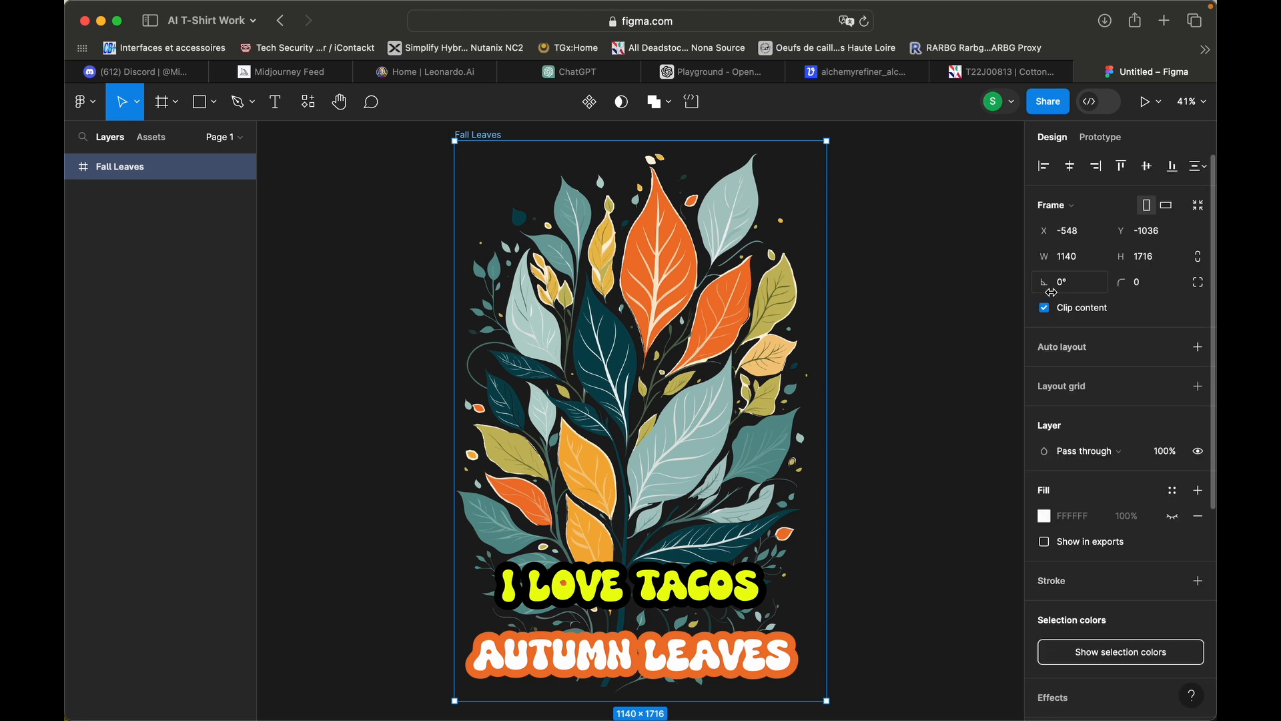
left_click(1128, 521)
left_click(1199, 517)
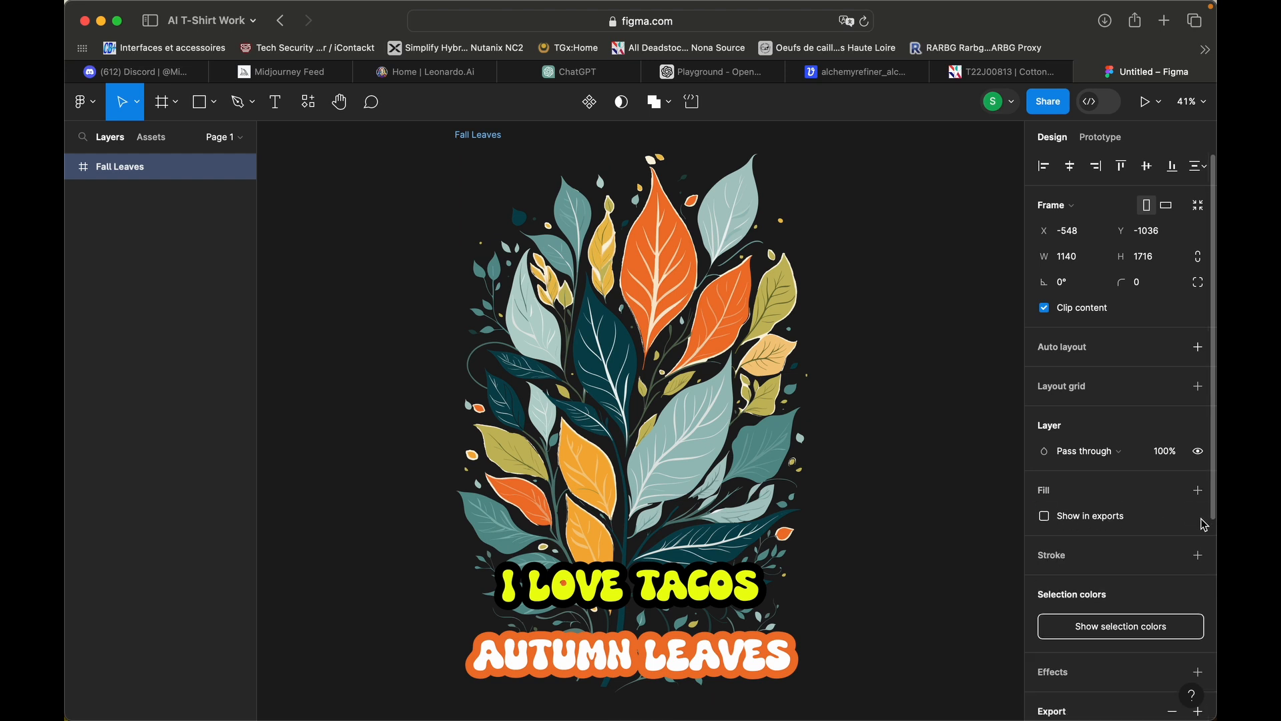